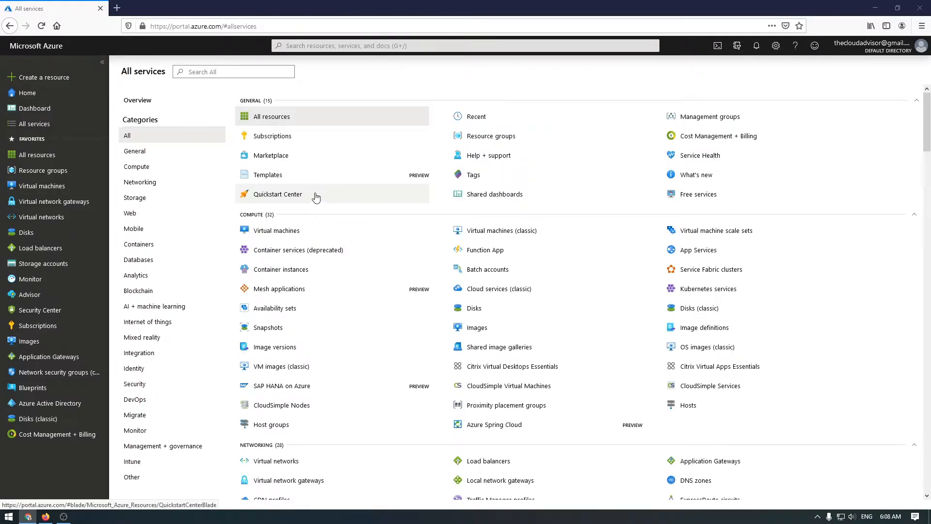
- Start a new virtual machine named avmlnxt012 in the (US) East US region with the Standard B1ls size
left_click(292, 230)
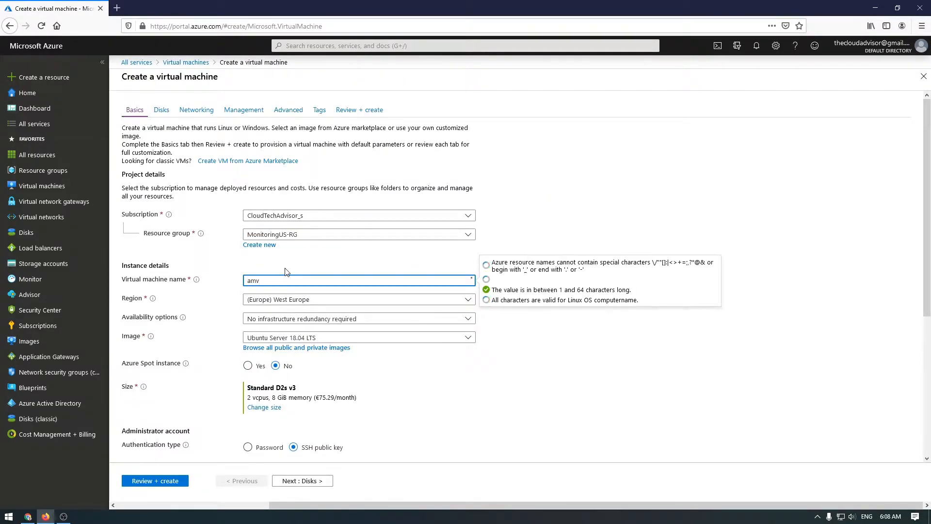
type("nxt012")
left_click(359, 300)
left_click(293, 259)
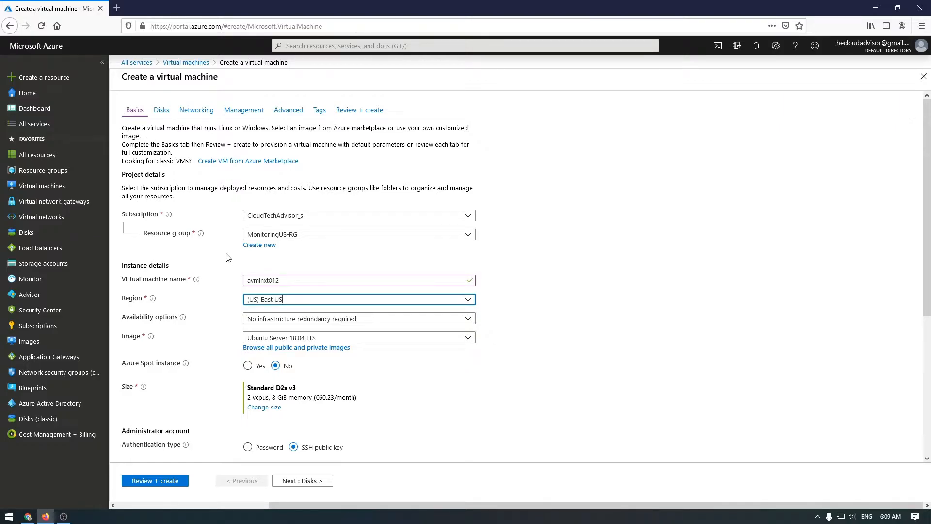
scroll(228, 271, "down", 3)
left_click(251, 262)
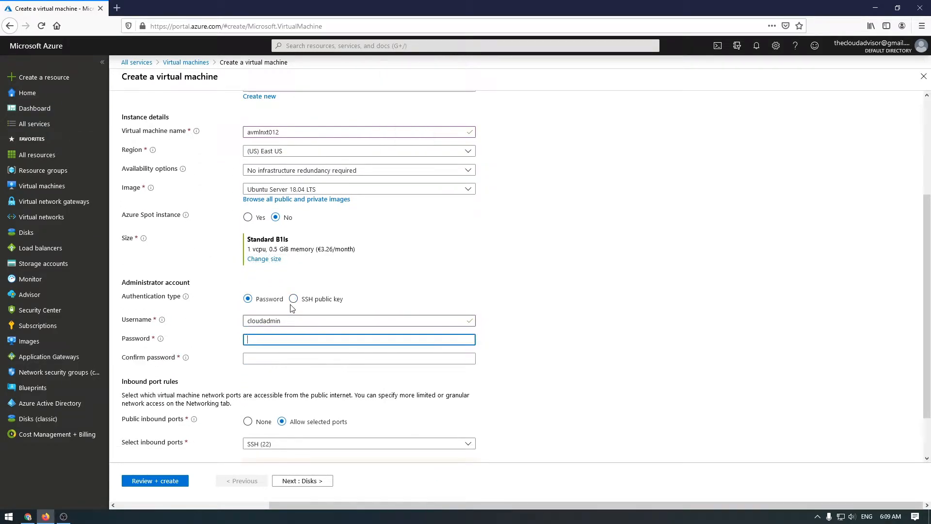
- Set up the administrator account with password authentication, username cloudadmin, and the account password entered and confirmed
double_click(326, 319)
key("BackSpace")
type("cloudadmin")
key("Tab")
type("•••••••••••••")
key("Tab")
type("•••••••••••••")
scroll(359, 317, "down", 2)
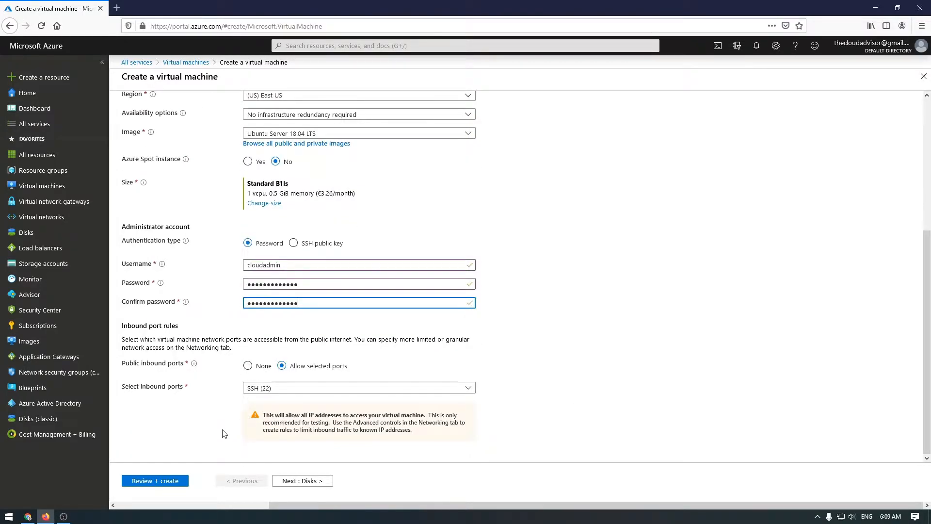
- Set the OS disk type to Standard HDD and proceed to the networking settings
left_click(298, 482)
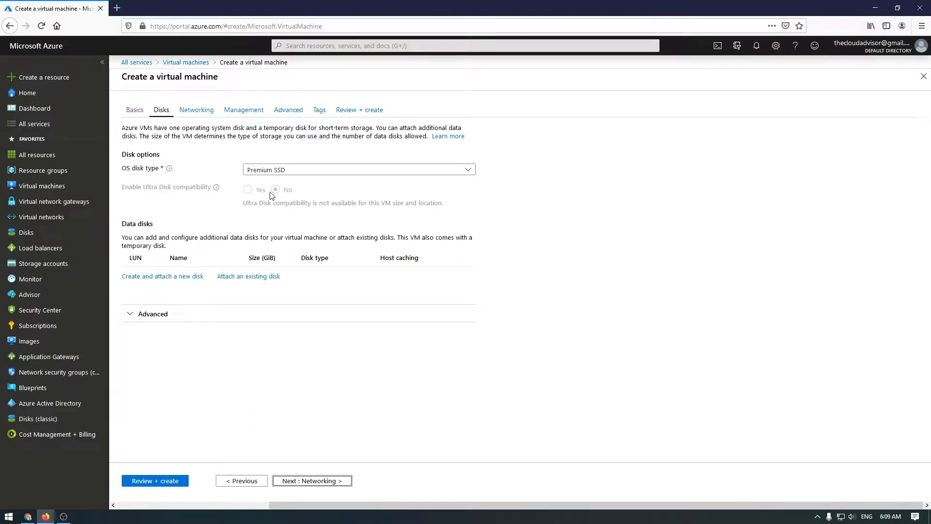
left_click(268, 170)
left_click(268, 184)
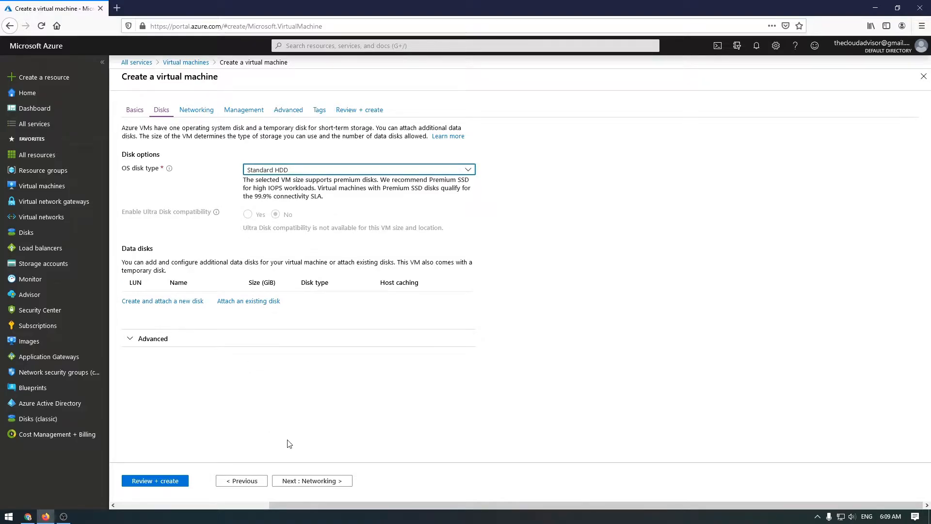
left_click(297, 480)
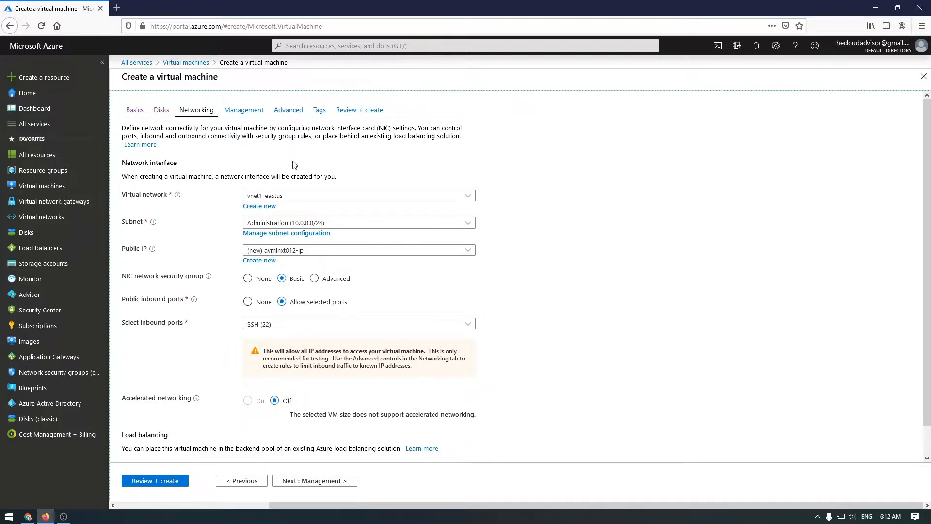
- Examine the available options for the virtual network, subnet, public IP and NIC network security group
left_click(293, 195)
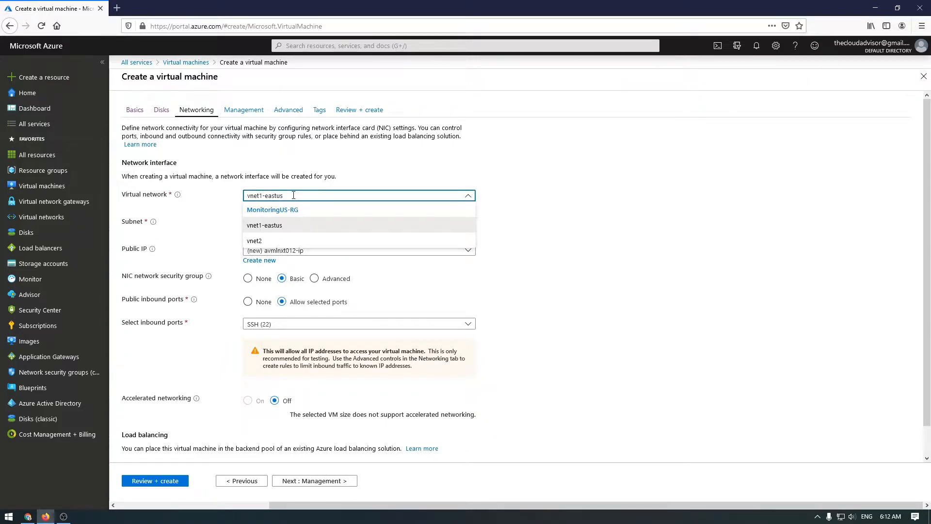
left_click(391, 226)
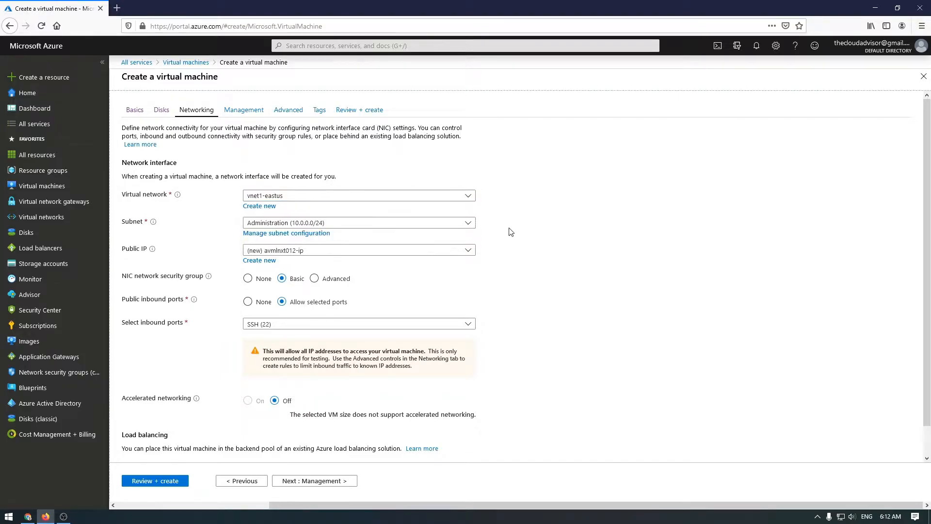
left_click(351, 225)
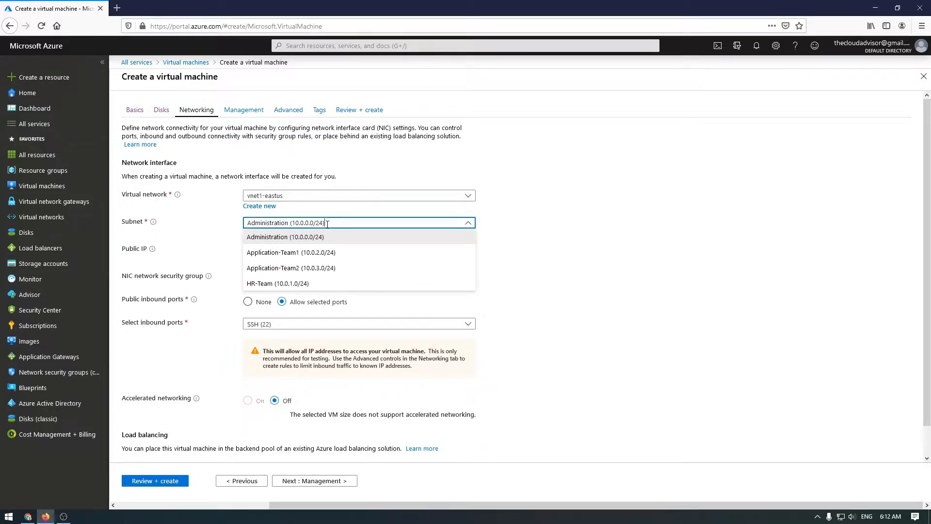
left_click(213, 261)
left_click(276, 251)
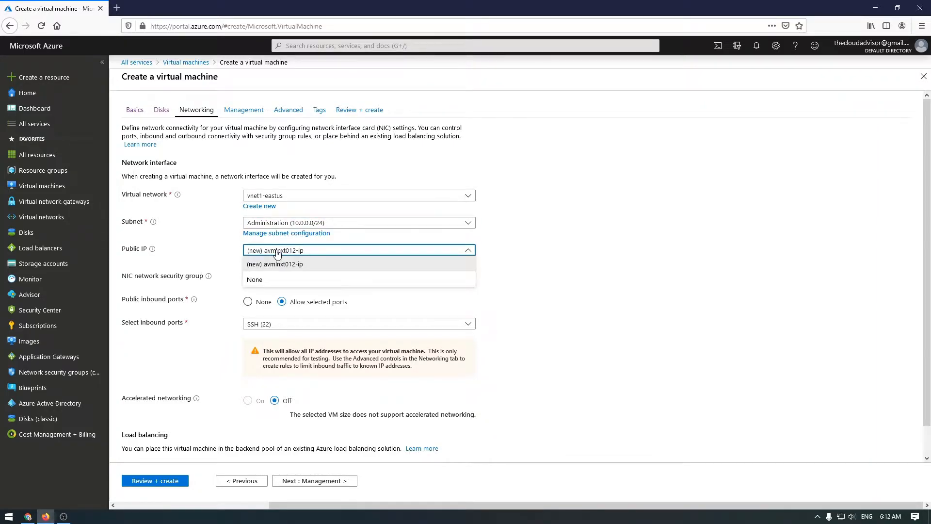
left_click(209, 248)
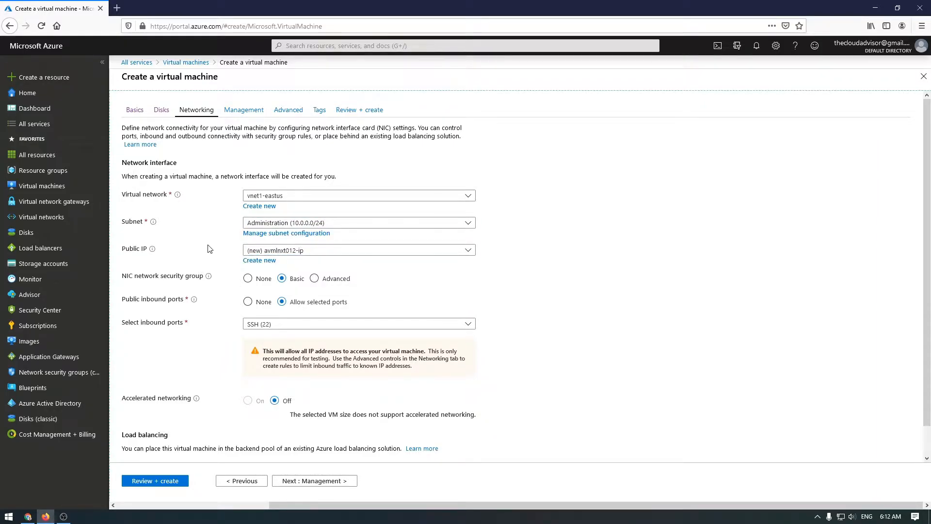
left_click(254, 281)
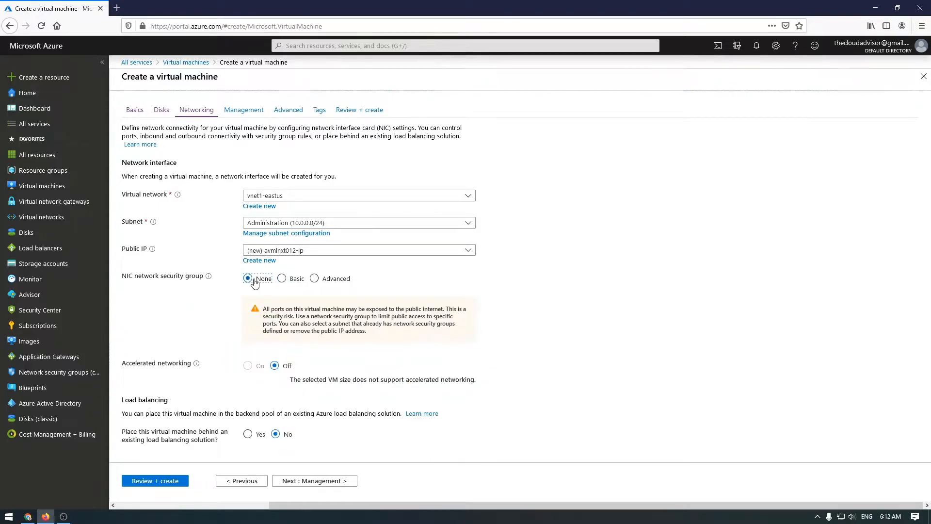
left_click(281, 280)
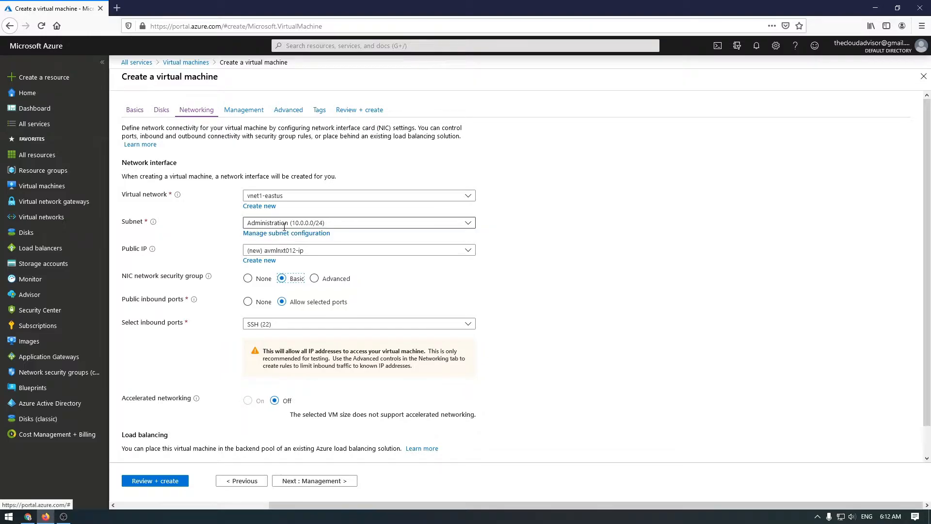
- Begin creating a new virtual network for the virtual machine and name it vnet3
left_click(260, 206)
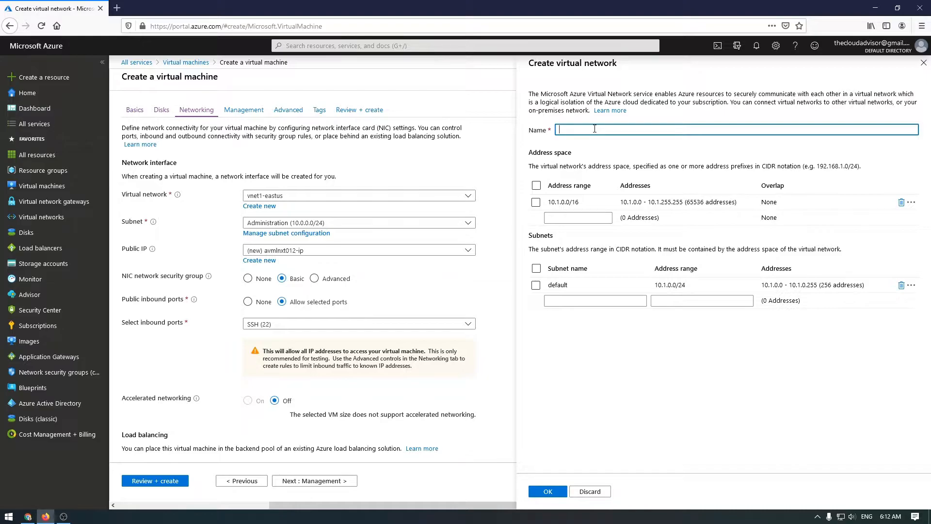
type("vbet")
key("BackSpace")
key("BackSpace")
type("net3")
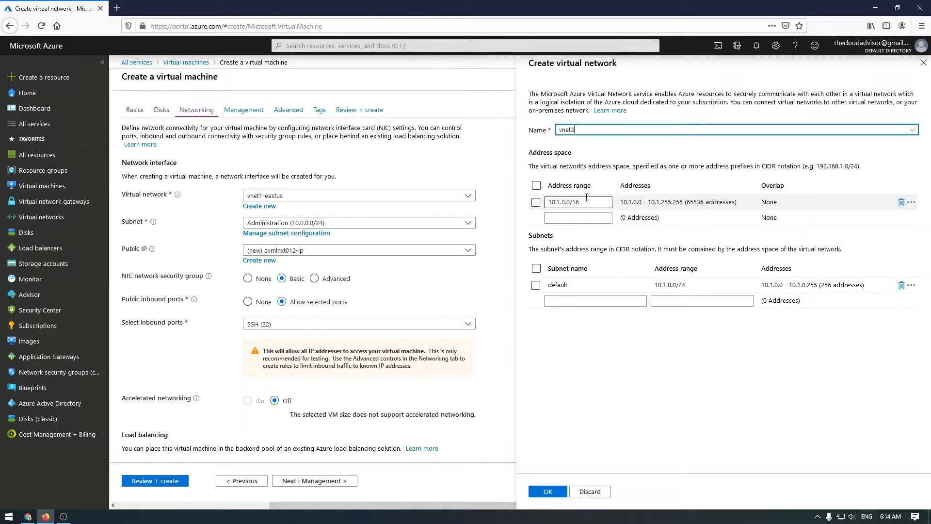
- Set the new network's address space to 10.3.0.0/16 and define its first subnet as Administration with range 10.3.1.0/24
left_click(562, 202)
key("BackSpace")
type("2")
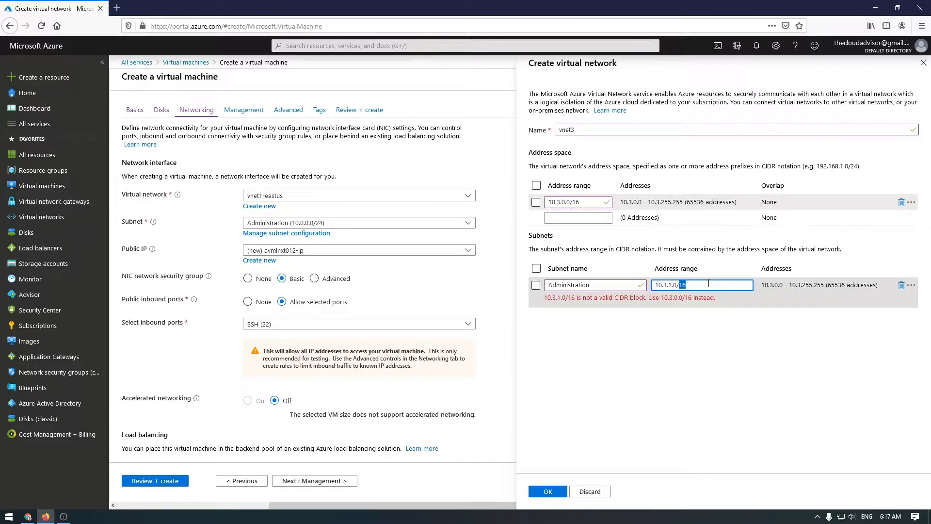
type("24")
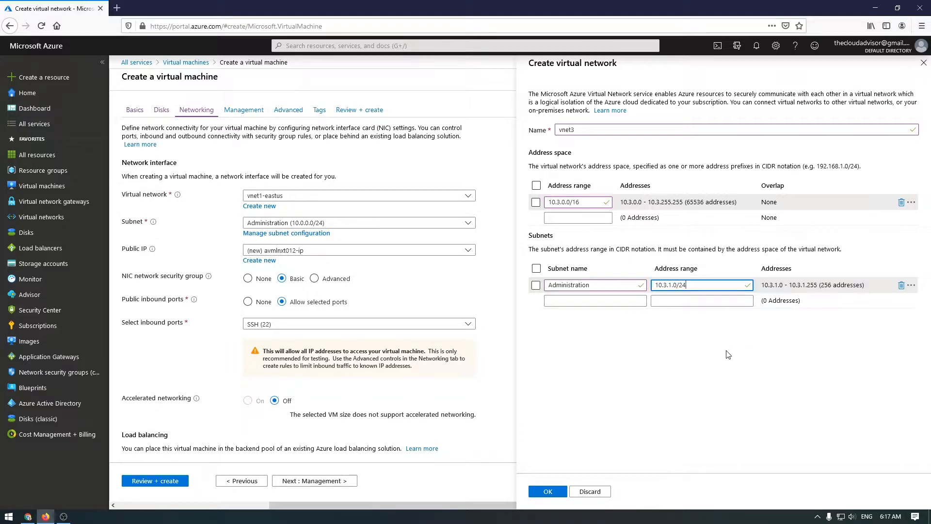
- Add a second subnet named HR-Team with the address range 10.3.2.0/24
left_click(582, 300)
type("H")
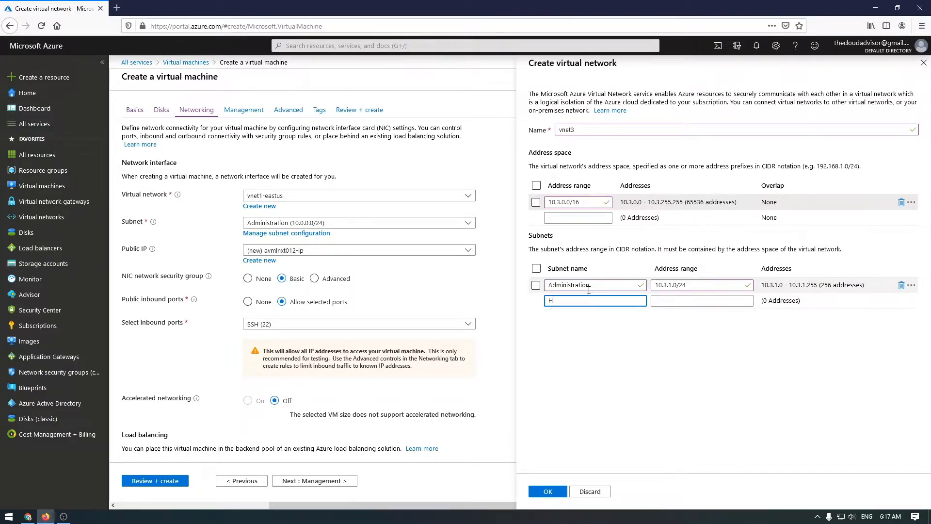
type("R-")
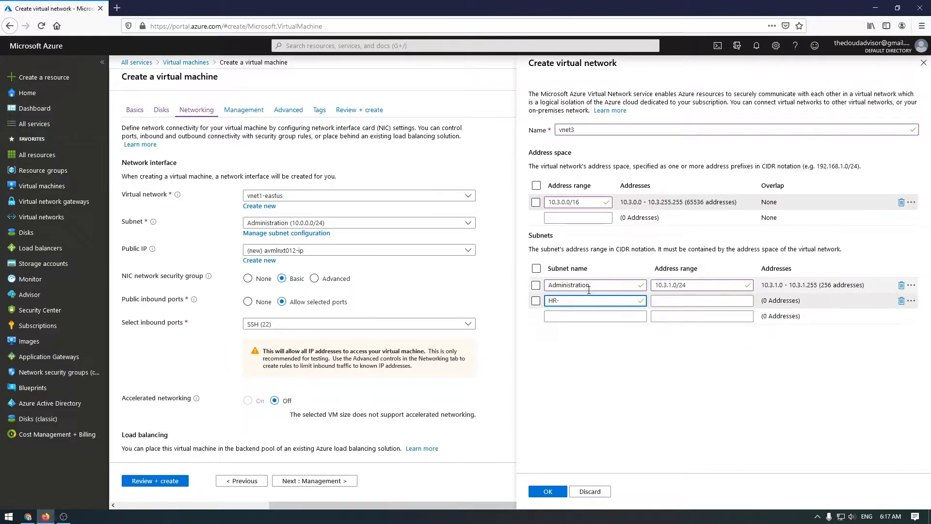
type("Team")
key("Tab")
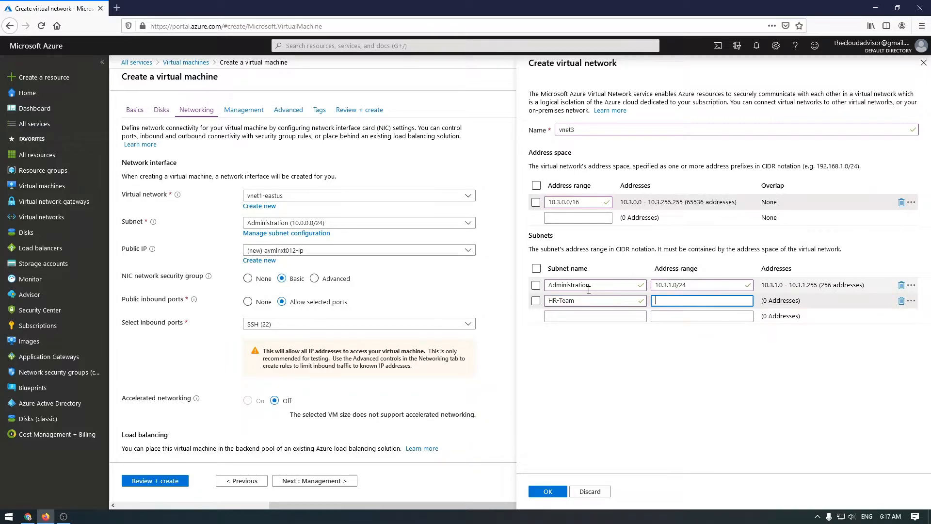
type("10.3.0.0/16")
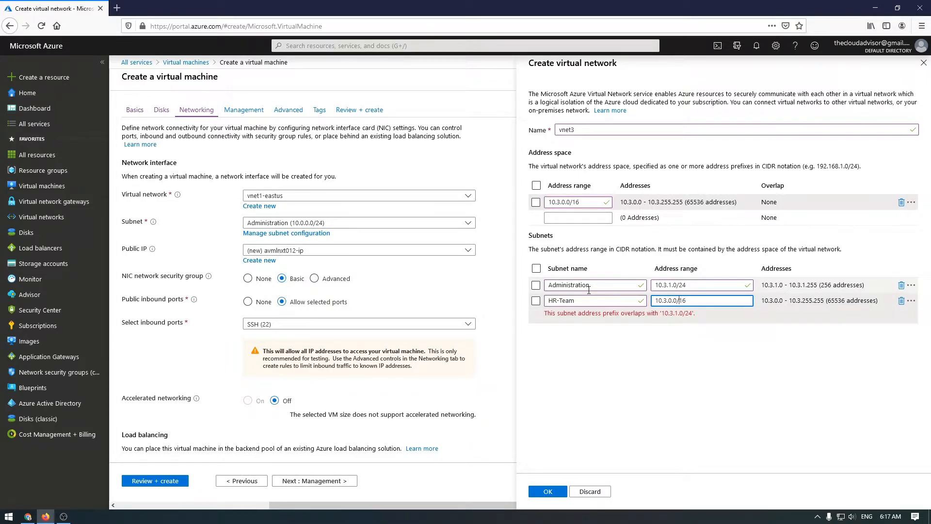
key("shift+Left")
type("2")
left_click(670, 391)
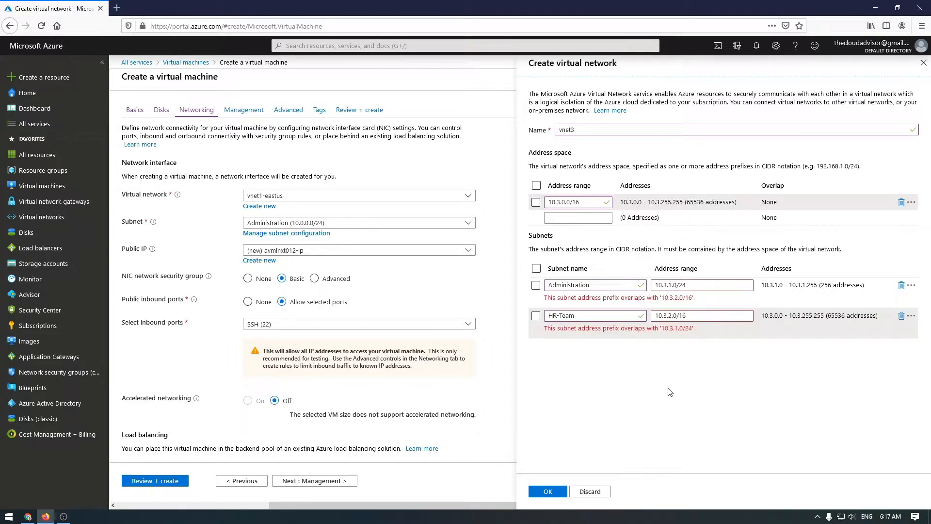
double_click(693, 318)
type("24")
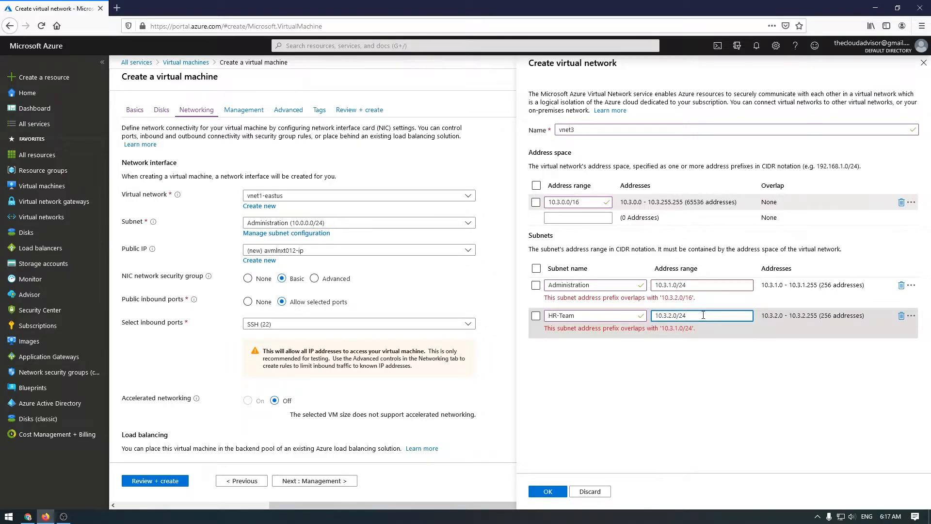
left_click(684, 349)
- Add a third subnet named Application-team with the address range 10.3.3.0/24 and confirm the new virtual network
triple_click(695, 304)
key("ctrl+c")
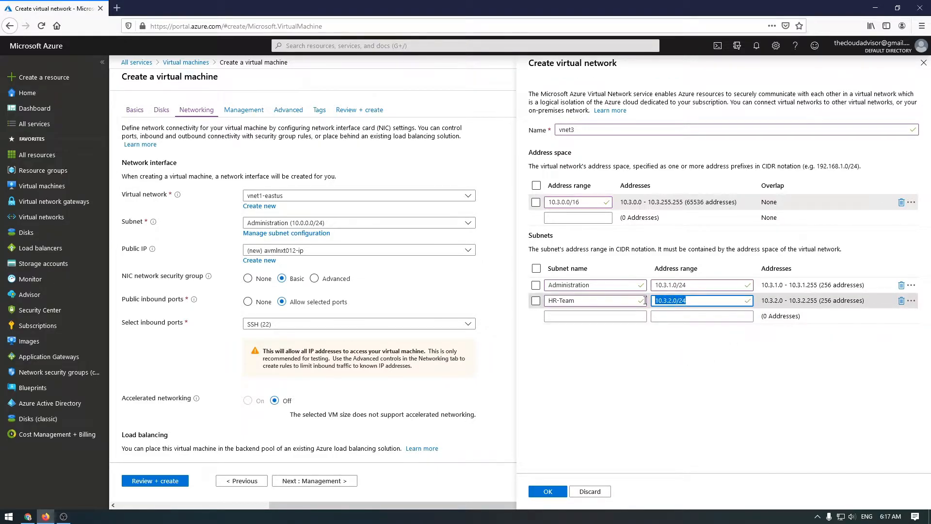
left_click(601, 318)
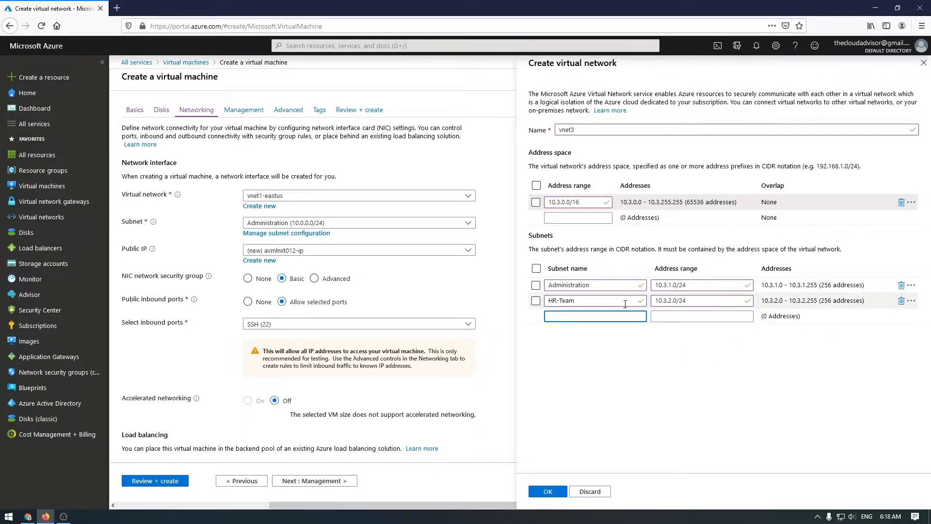
type("Application team")
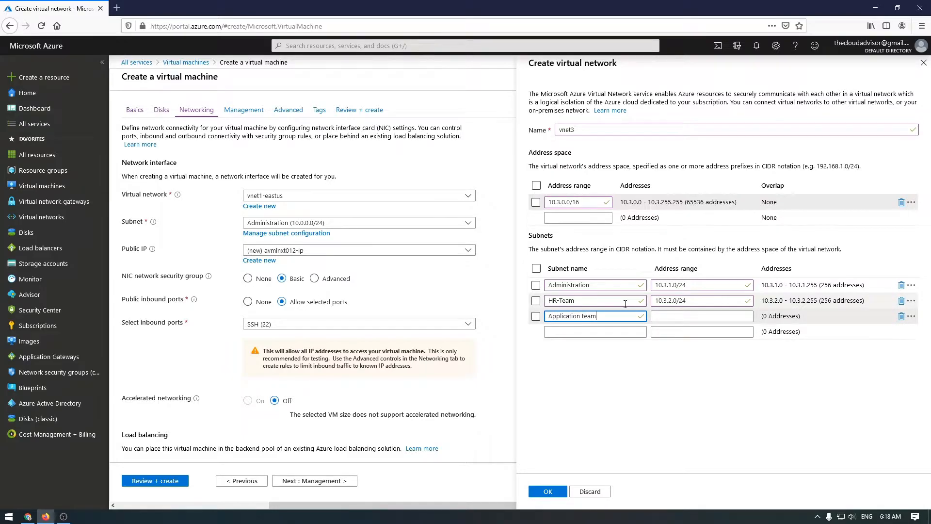
key("Tab")
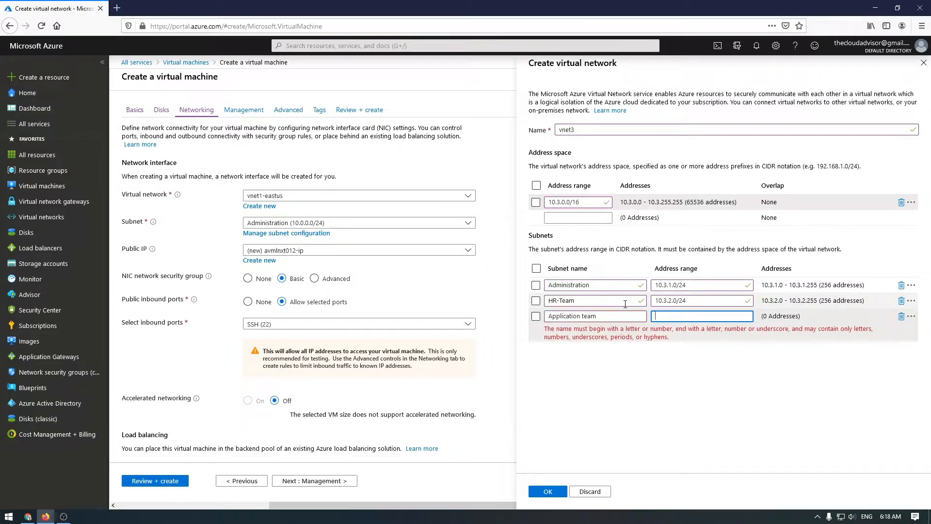
key("ctrl+v")
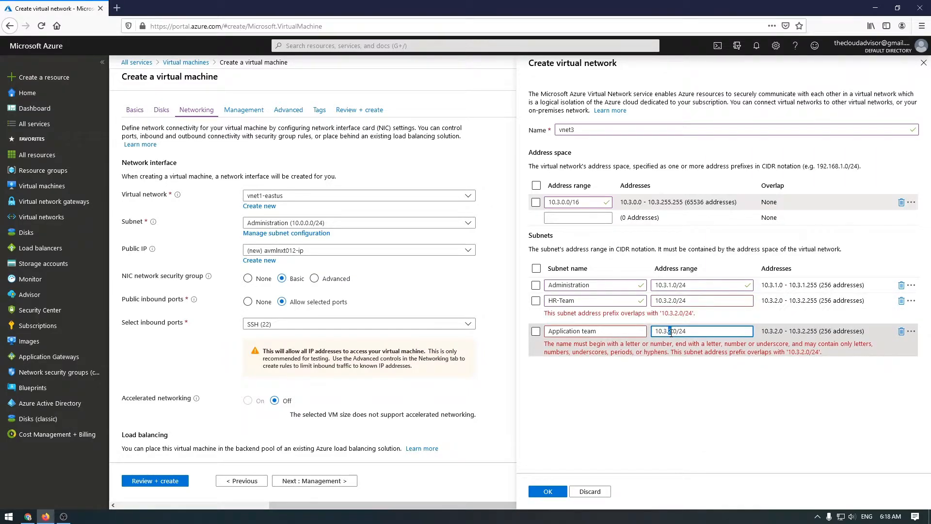
left_click(581, 331)
key("BackSpace")
type("-")
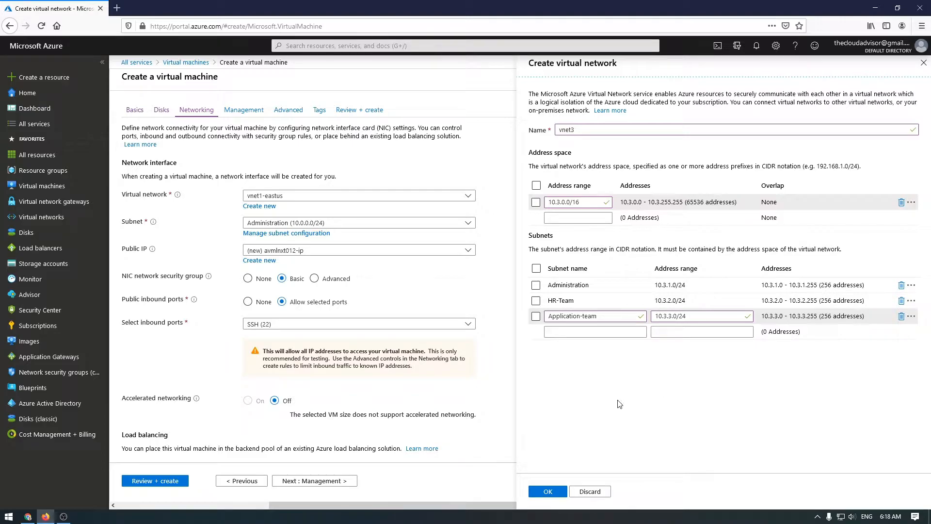
left_click(549, 491)
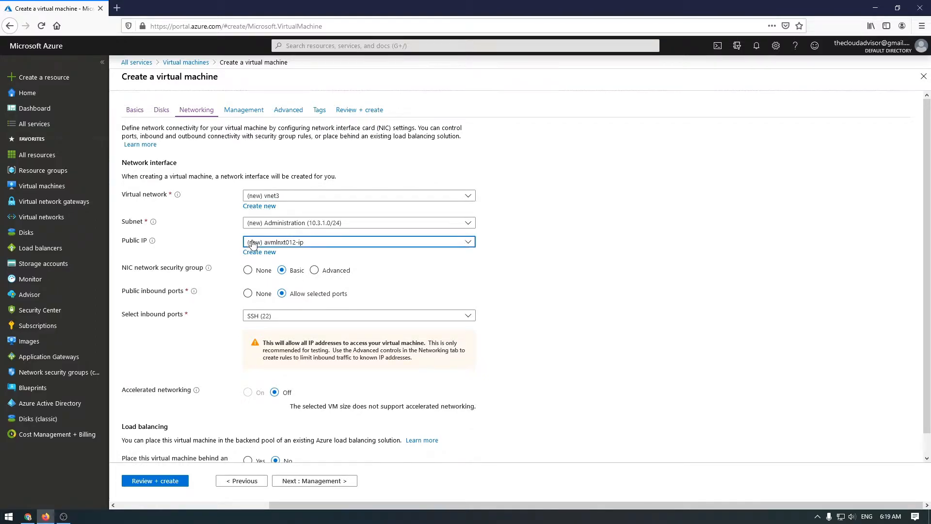
- Check which public IP choices are offered for the virtual machine
left_click(274, 242)
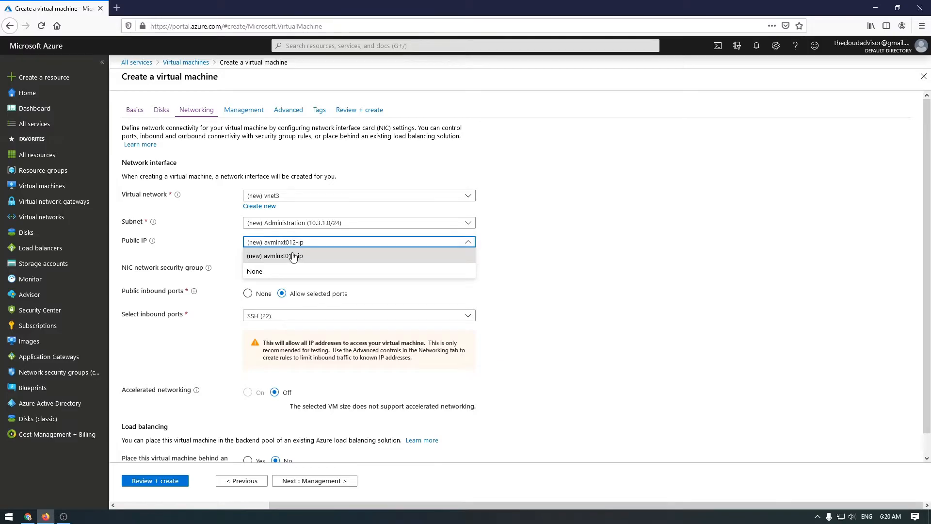
left_click(211, 258)
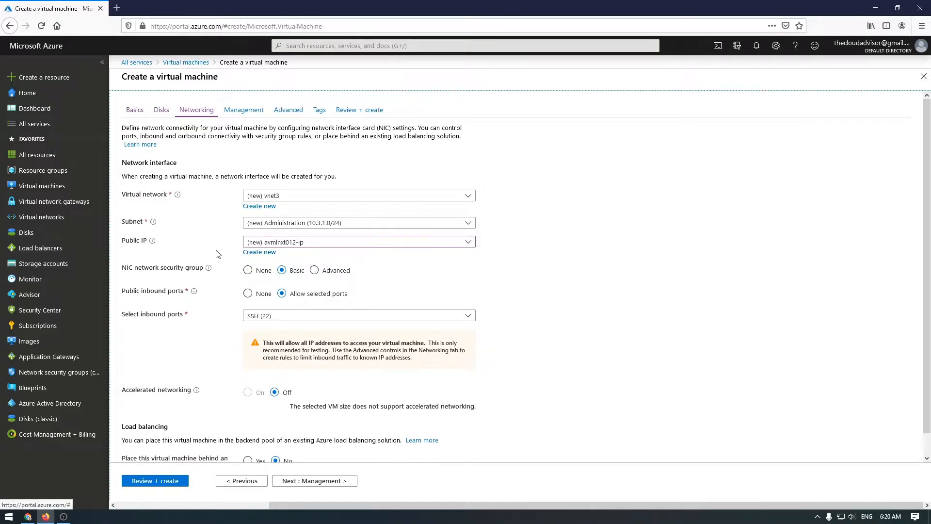
left_click(305, 243)
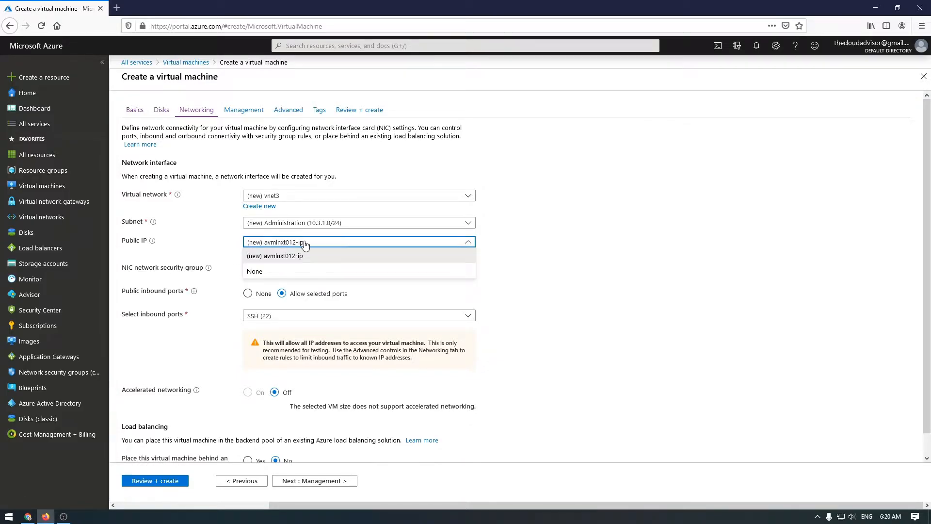
left_click(297, 243)
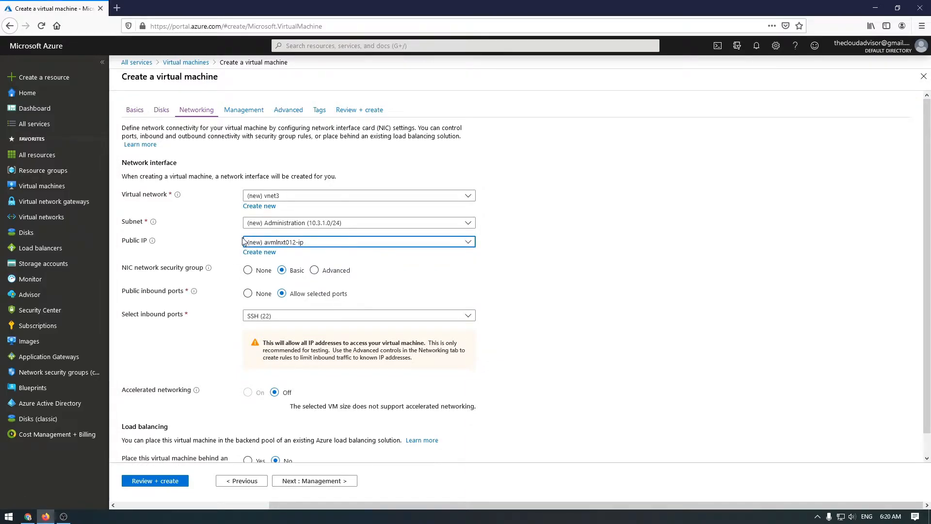
- Try the Advanced network security group option, view the new group's rule settings, and return the option to Basic
scroll(238, 234, "down", 1)
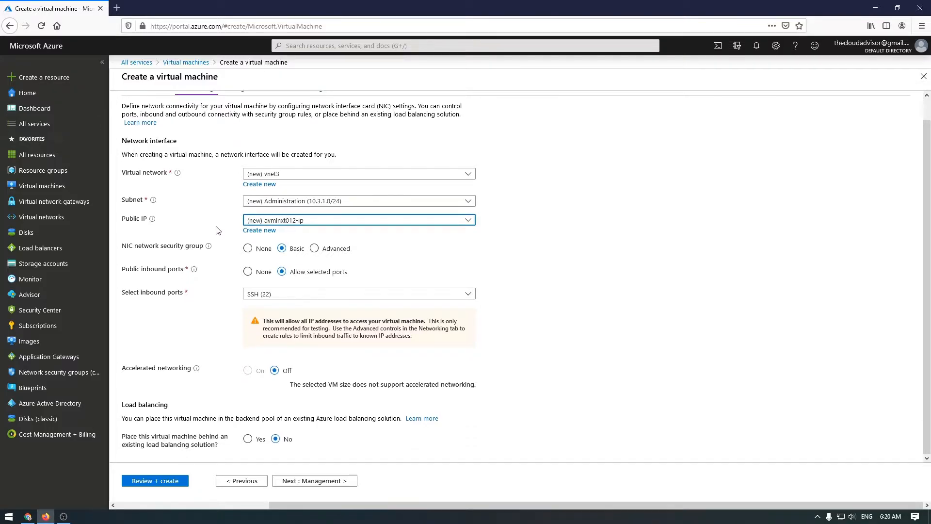
left_click(320, 254)
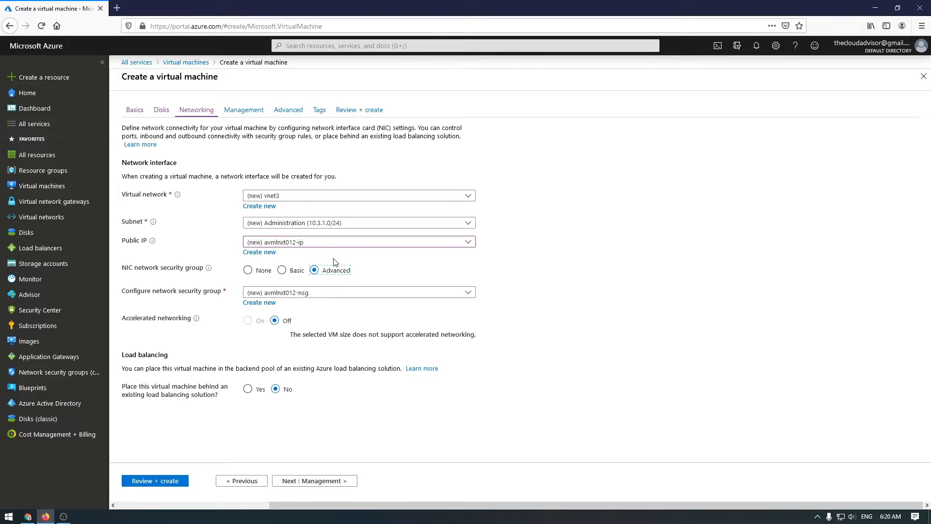
left_click(302, 296)
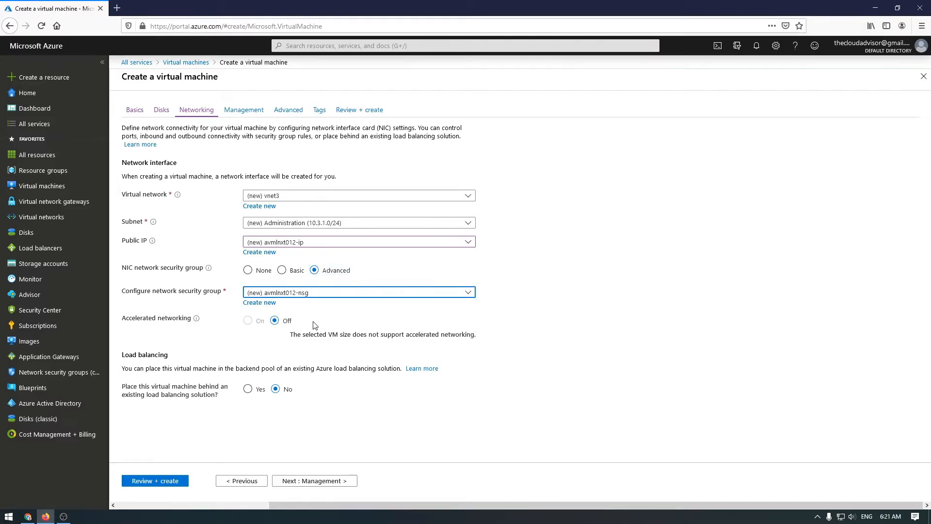
left_click(270, 303)
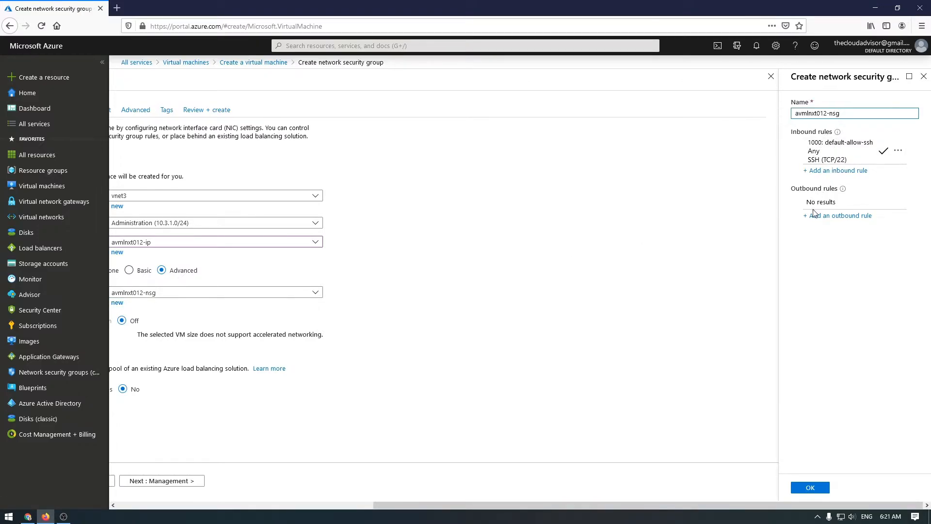
left_click(925, 77)
left_click(282, 270)
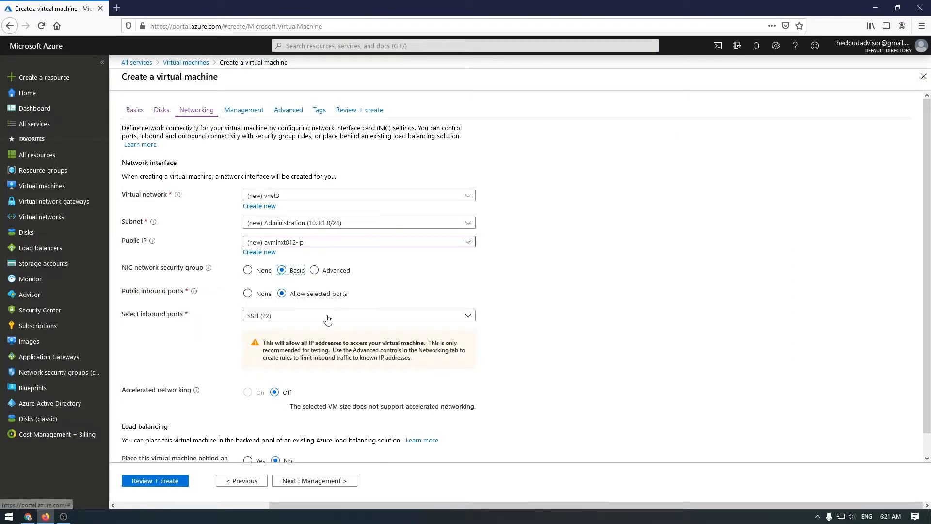
- Keep the remaining networking, management, advanced and tag settings at their defaults and create the virtual machine
scroll(312, 318, "down", 1)
left_click_drag(121, 369, 184, 372)
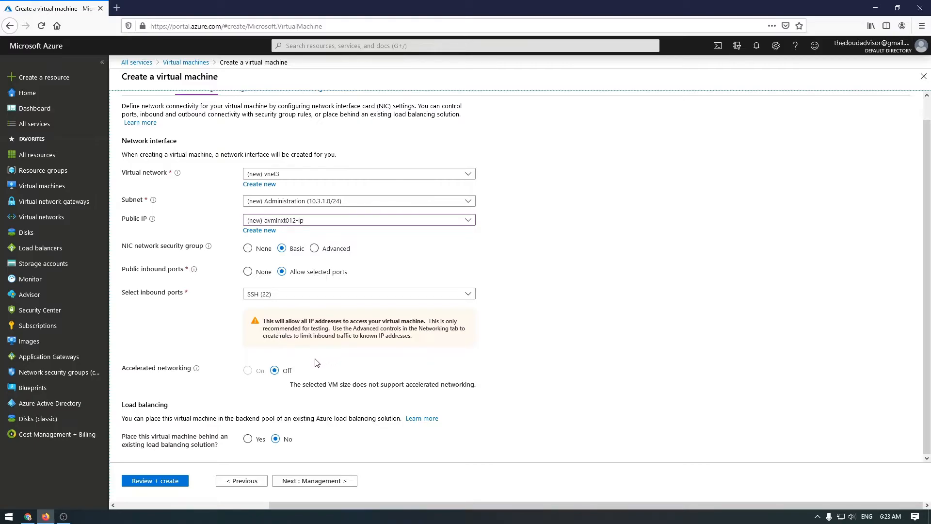
scroll(318, 357, "up", 1)
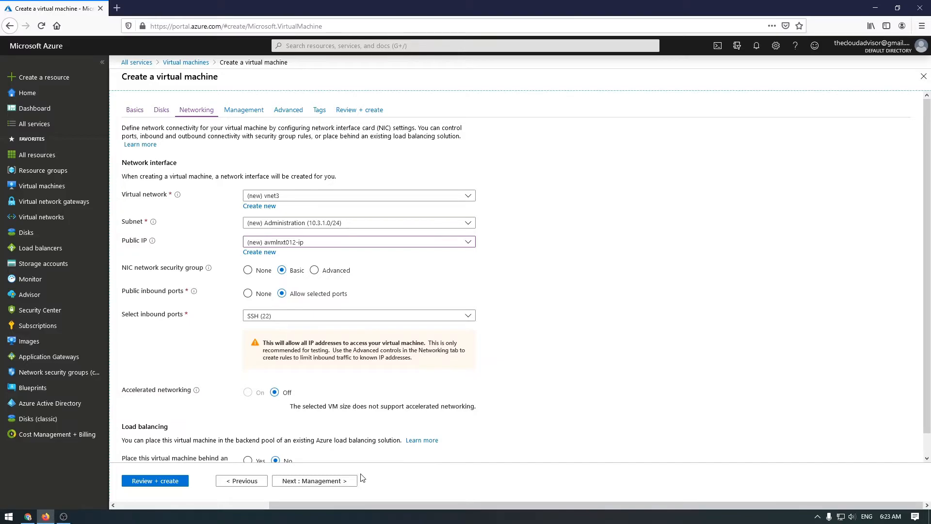
left_click(328, 482)
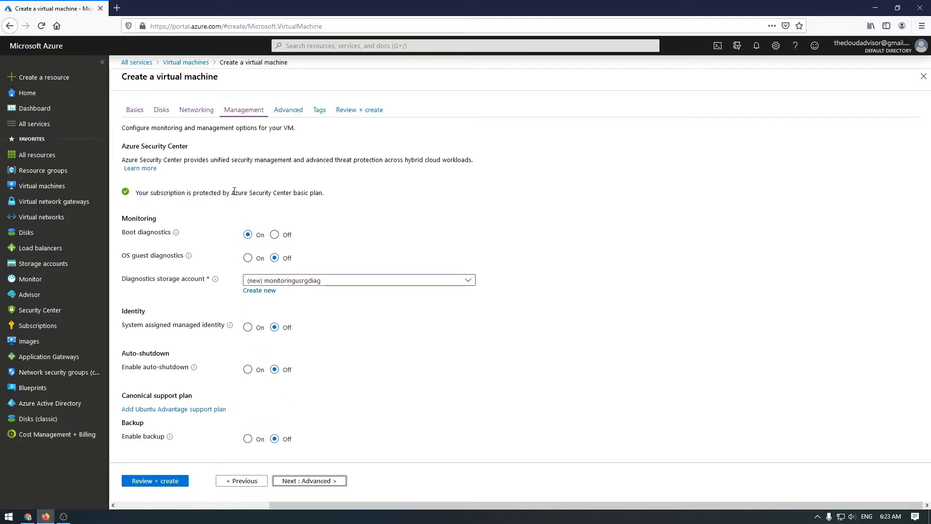
left_click(315, 483)
left_click(316, 484)
left_click(317, 485)
left_click(138, 481)
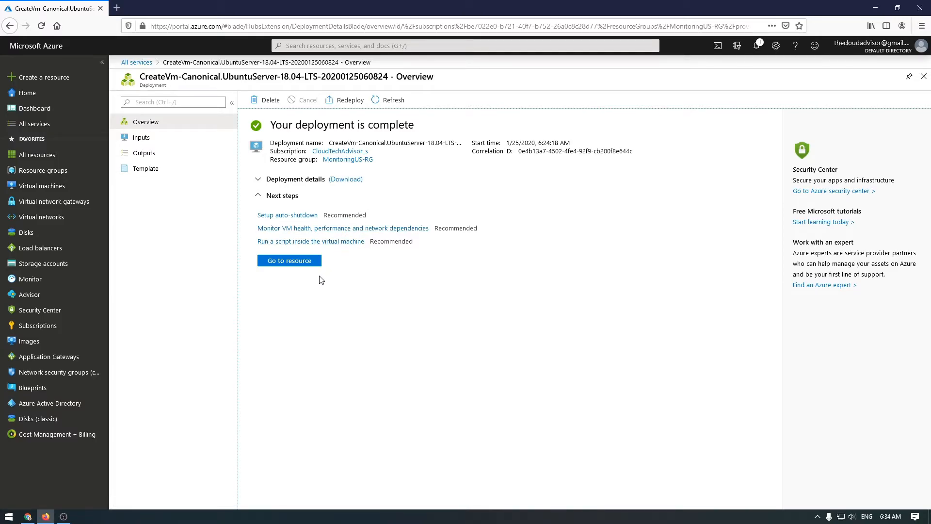
- Open the deployed virtual machine's networking settings and examine its network interface, subnet, IP addresses and accelerated networking
left_click(308, 270)
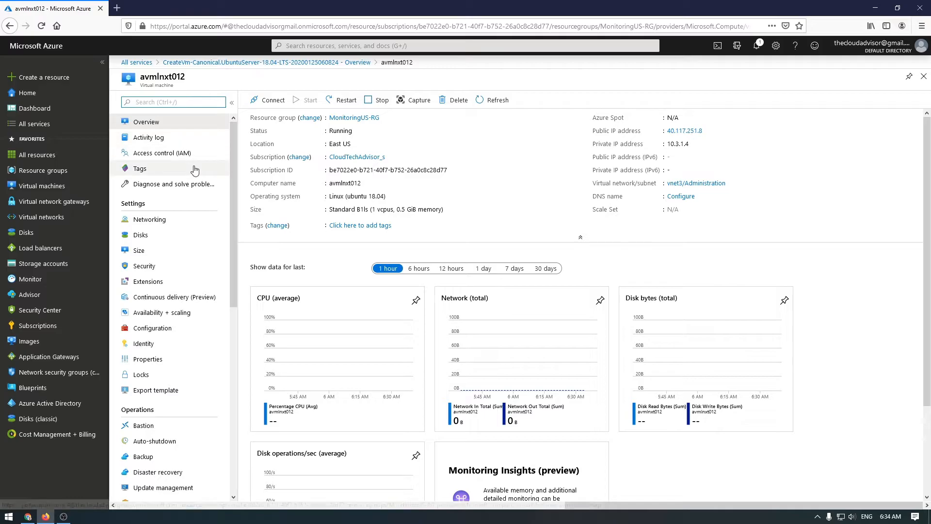
left_click(163, 225)
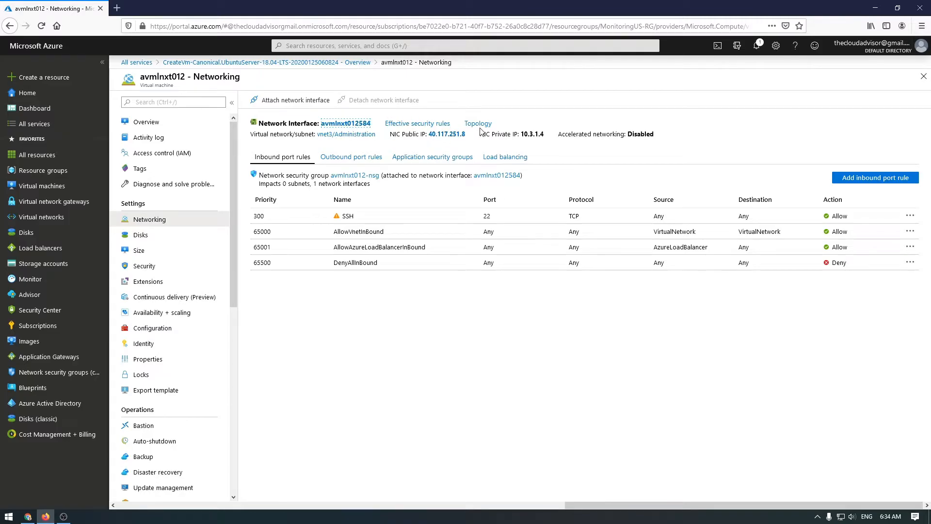
left_click_drag(372, 124, 319, 124)
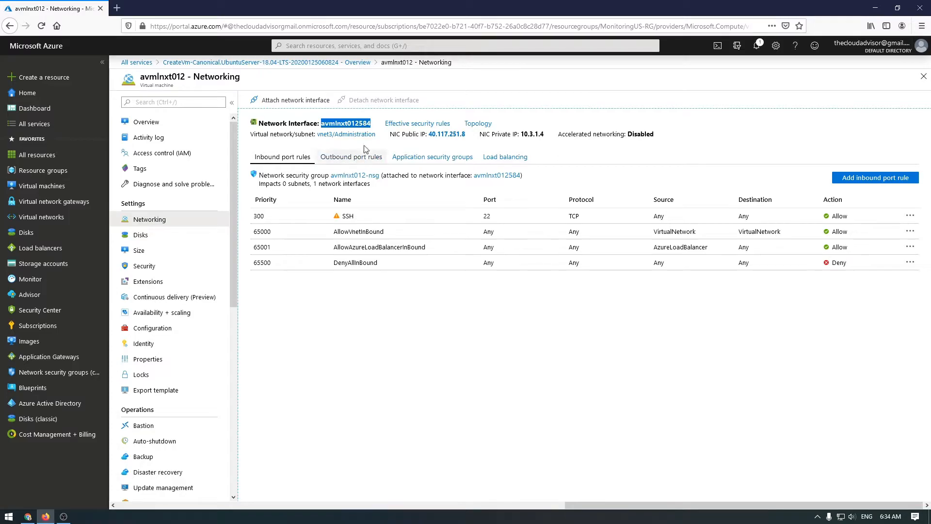
left_click_drag(376, 134, 317, 134)
left_click(303, 159)
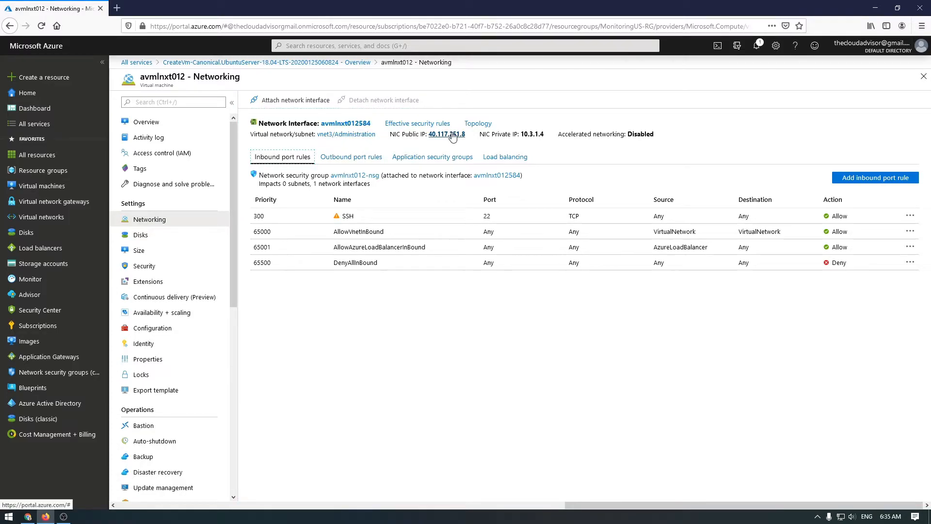
left_click_drag(545, 135, 501, 135)
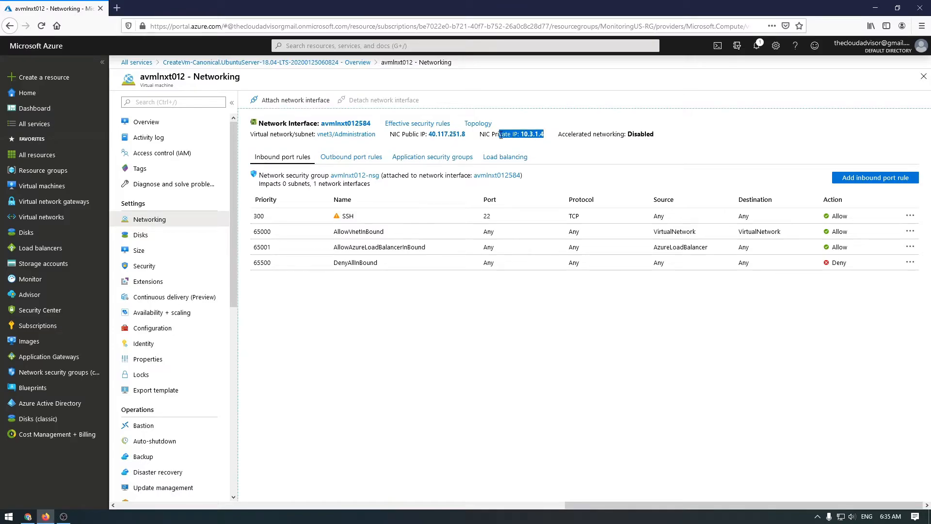
left_click(573, 147)
left_click_drag(564, 135, 657, 139)
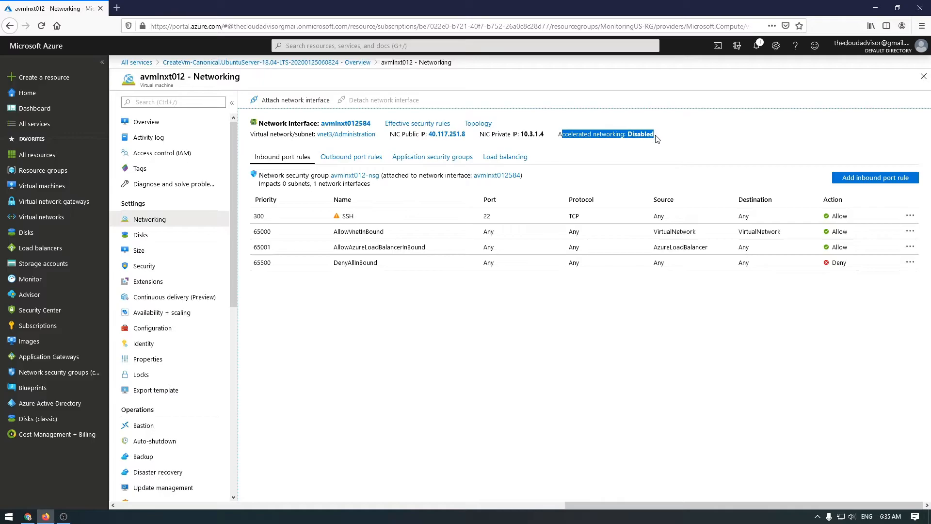
left_click(649, 135)
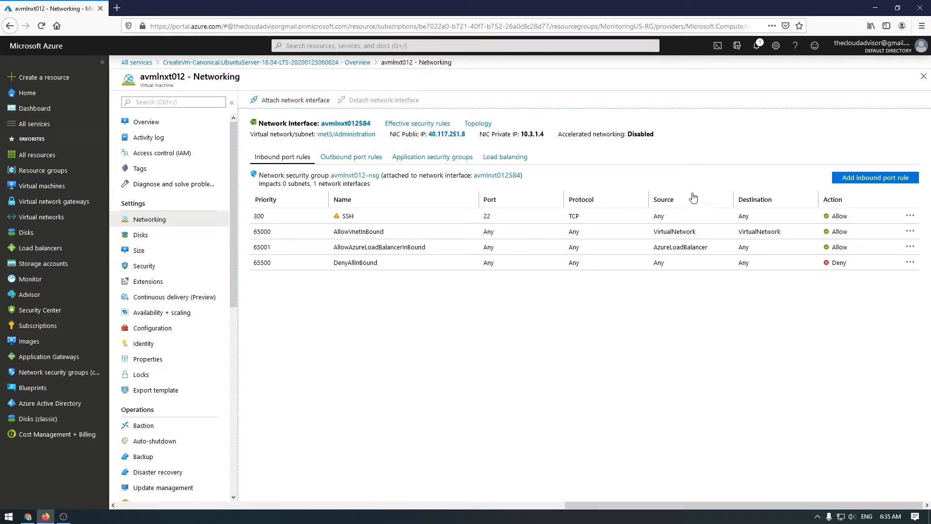
- Check the fields offered for a new inbound port rule and close the form without adding one
left_click(858, 186)
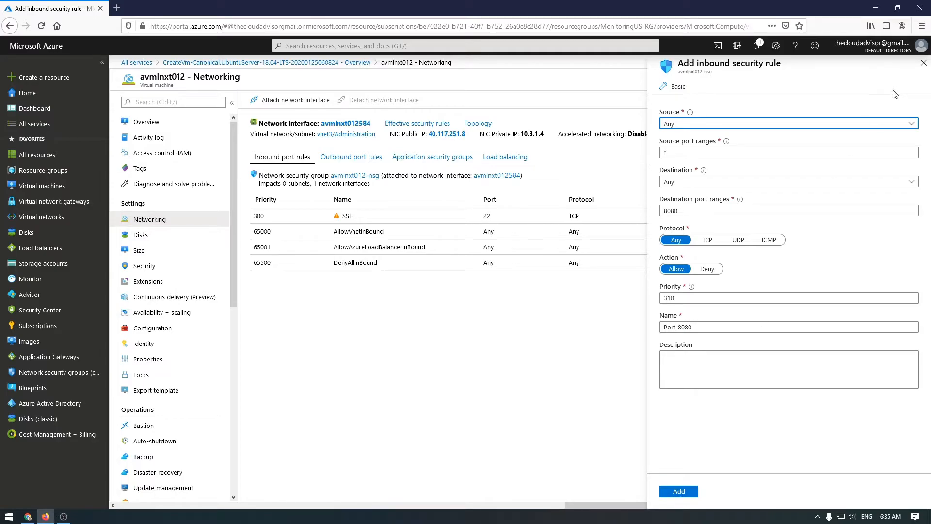
left_click(924, 63)
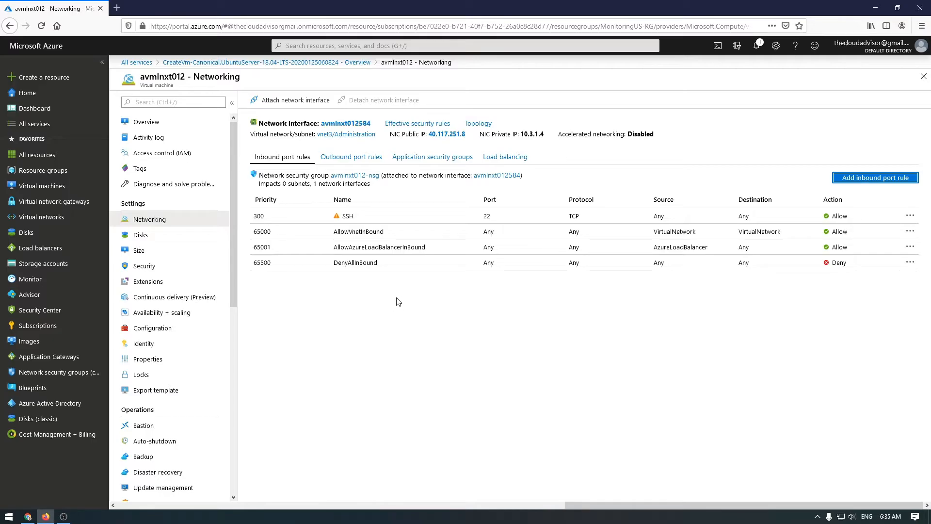
- Set the subnet of the virtual machine's network interface to Application-team (10.3.3.0/24) and save the IP configuration
left_click(347, 123)
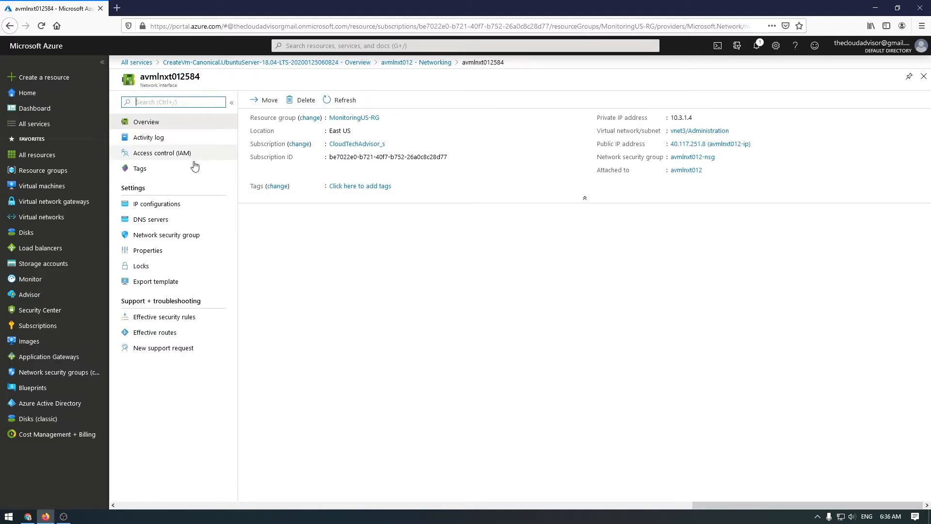
left_click(192, 208)
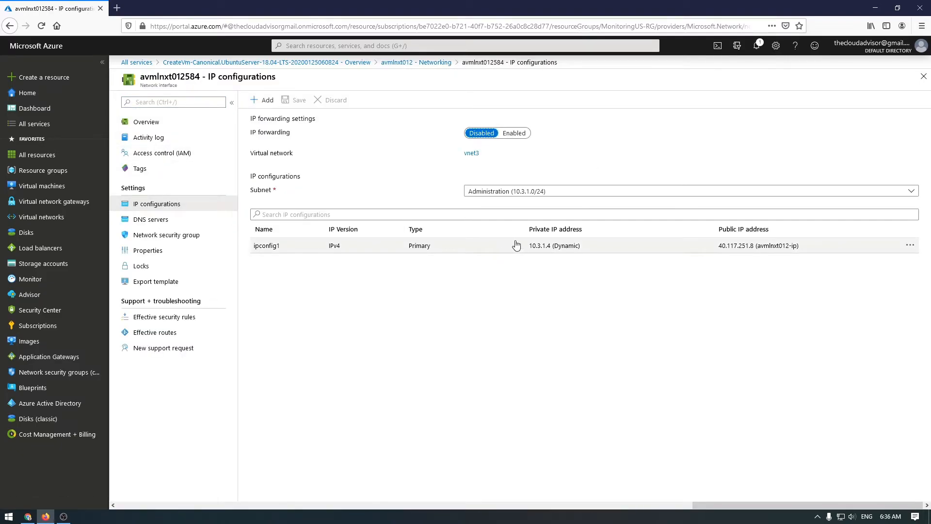
left_click(529, 190)
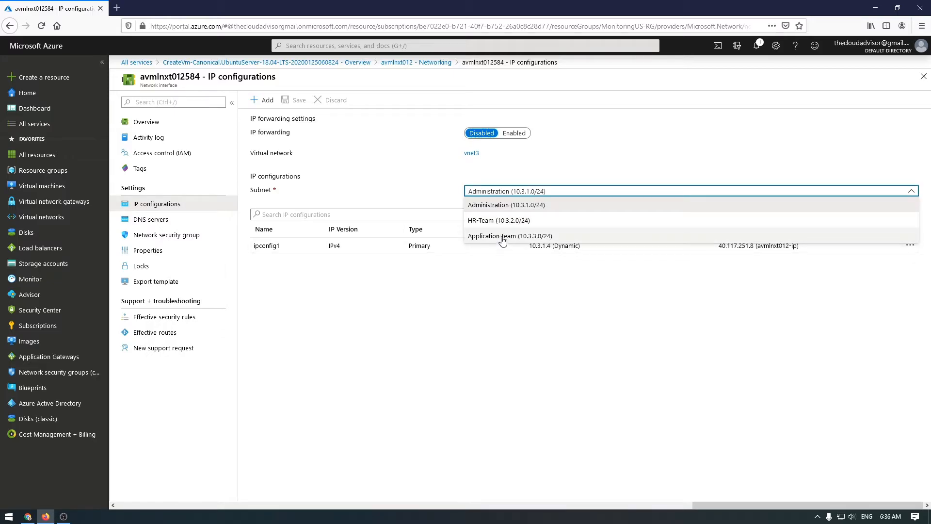
left_click(493, 234)
left_click(294, 100)
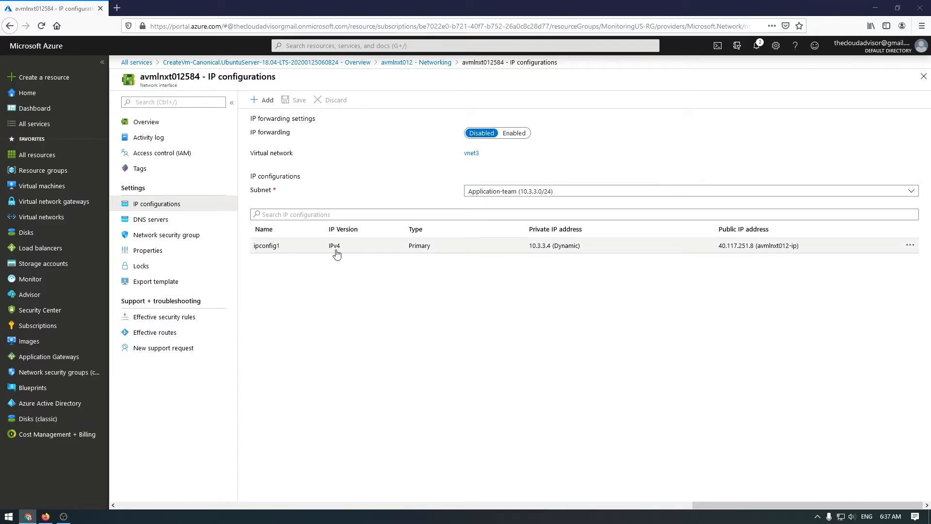
- Try switching ipconfig1's private IP assignment to Static and discard the change
left_click(556, 249)
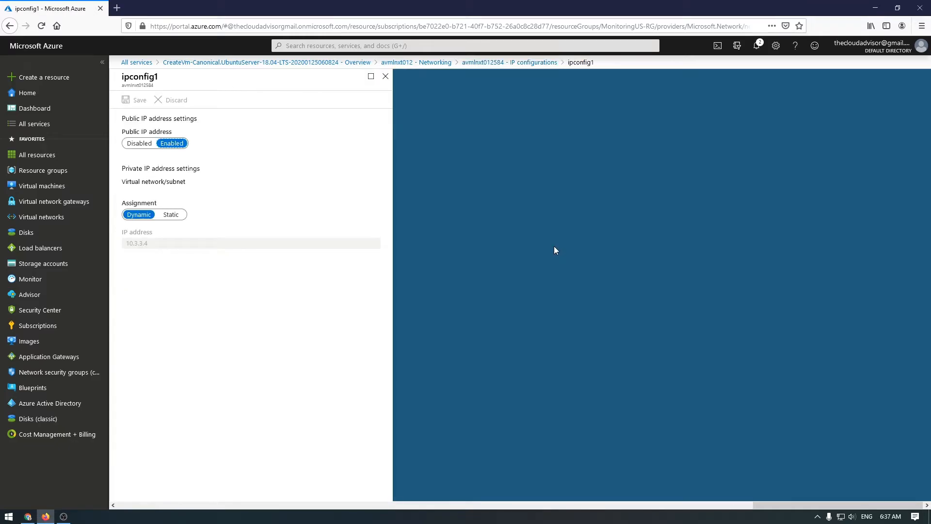
left_click(171, 245)
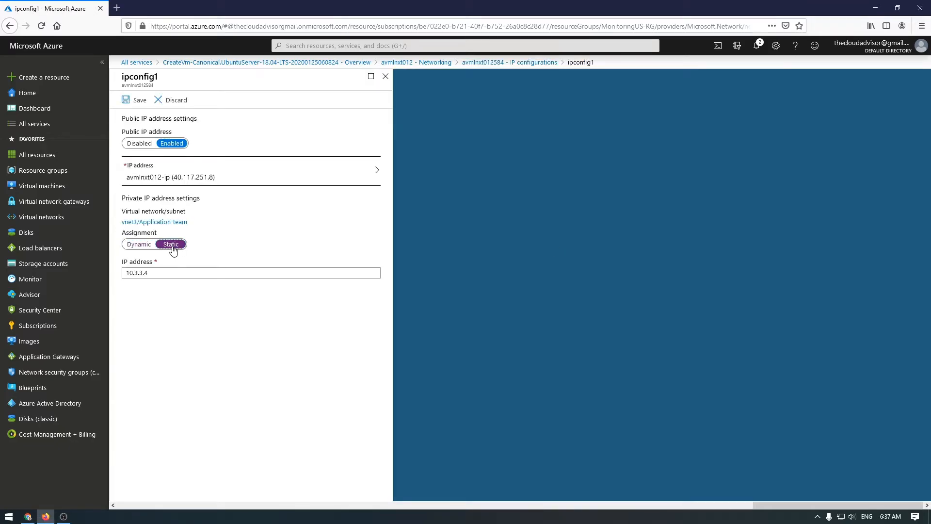
left_click(175, 273)
left_click_drag(158, 271, 129, 281)
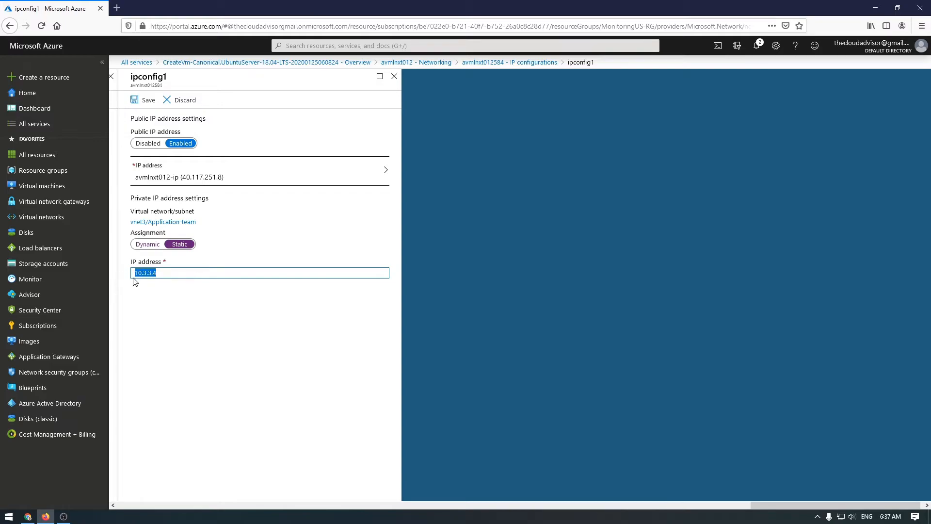
left_click(169, 275)
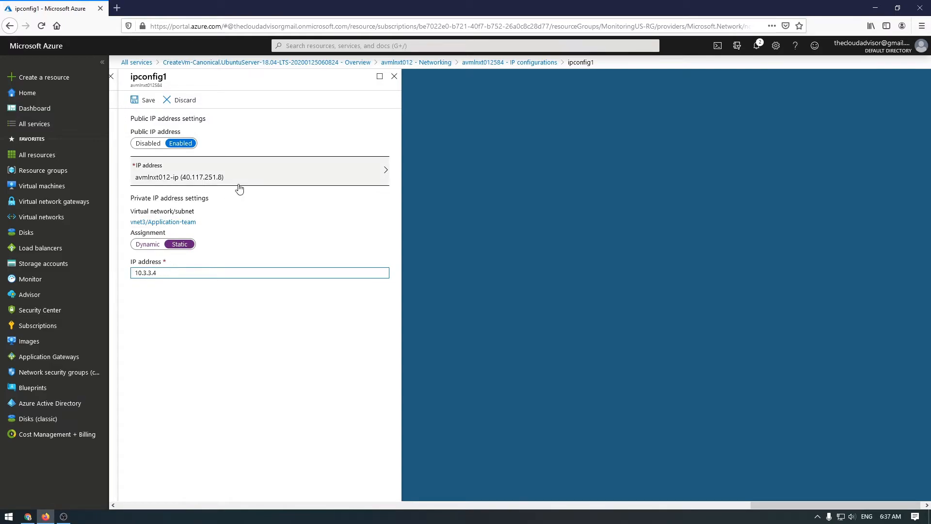
left_click(396, 79)
left_click(452, 225)
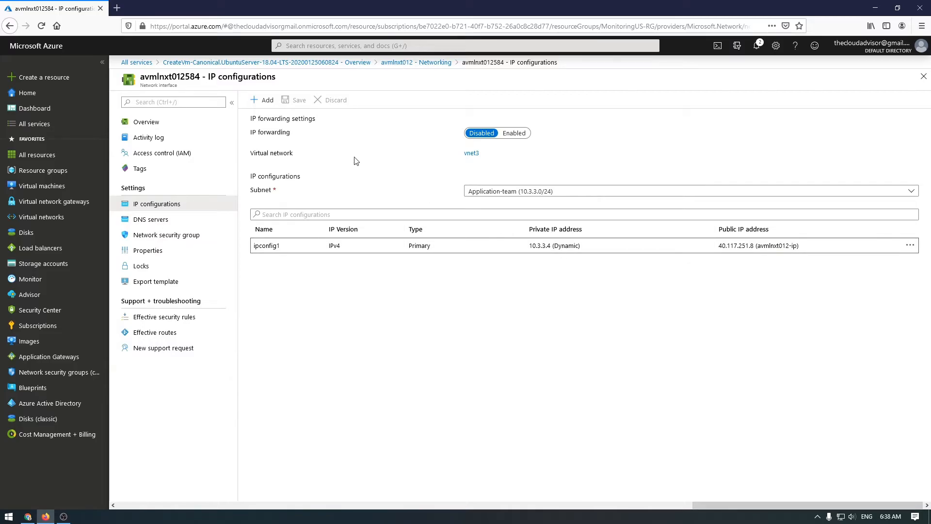
- Review the network interface's DNS server settings and the network security groups it can use, without changing either
left_click(173, 220)
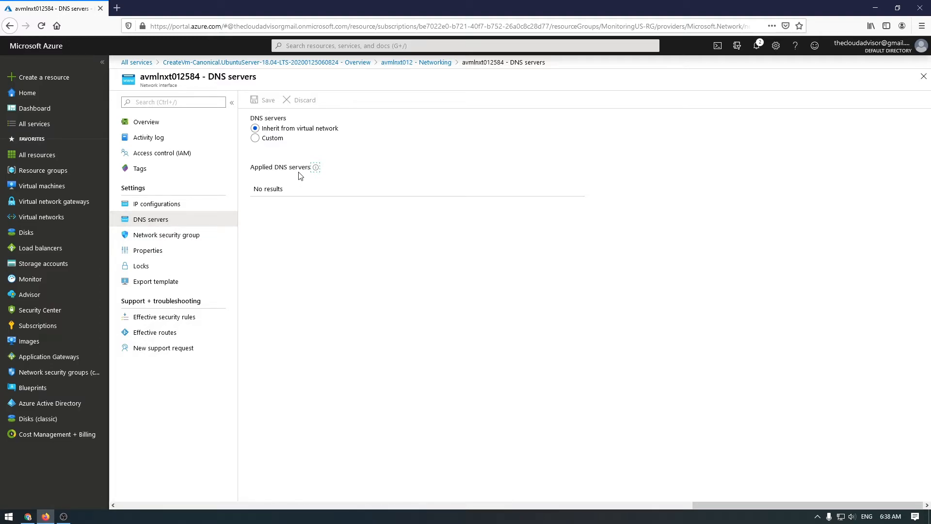
left_click(182, 236)
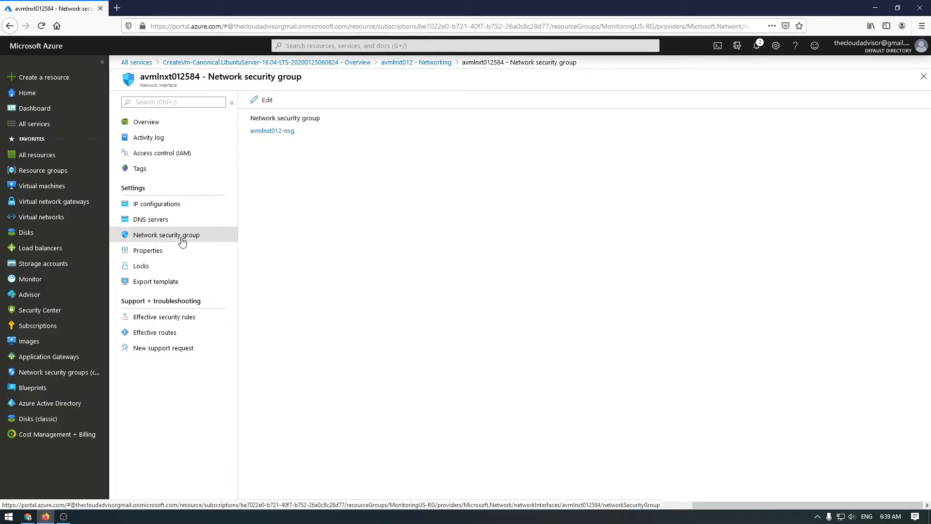
left_click(266, 100)
left_click(285, 138)
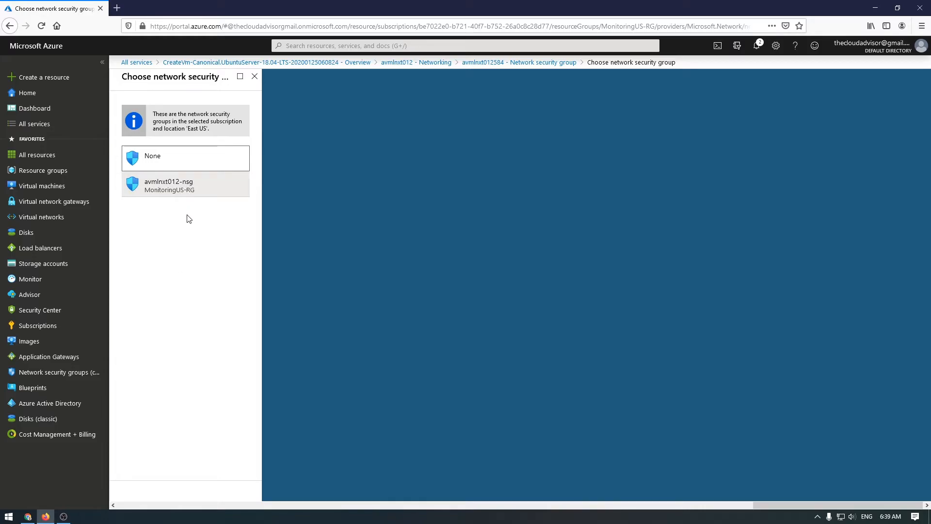
left_click(255, 77)
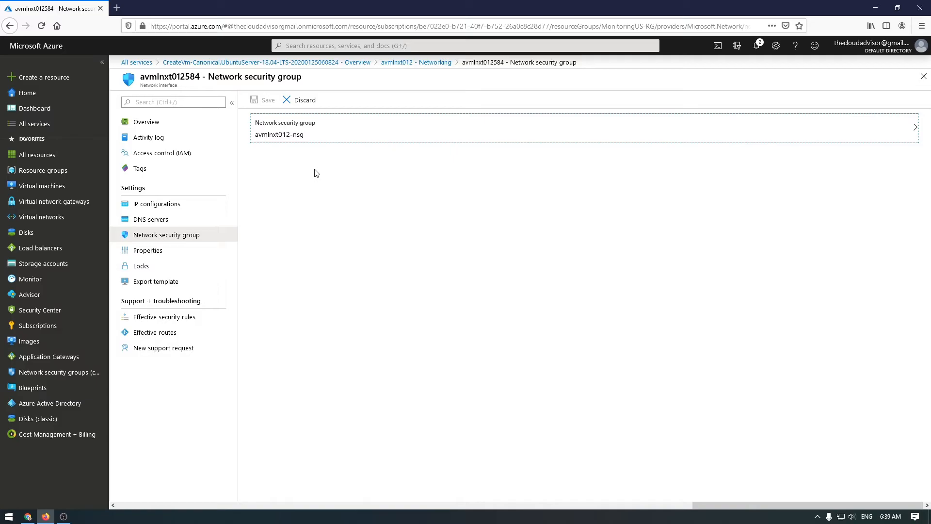
- Check which lock types are offered for the network interface and cancel adding a lock
left_click(151, 268)
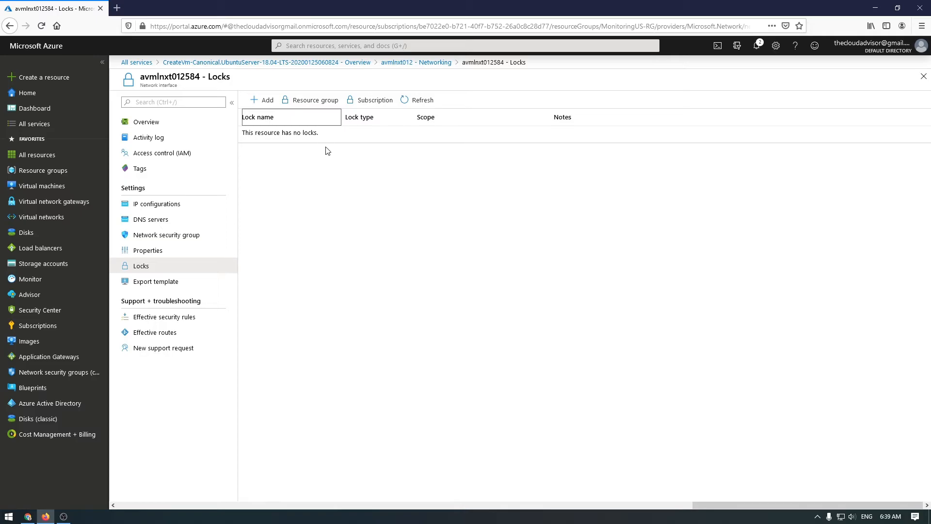
left_click(271, 102)
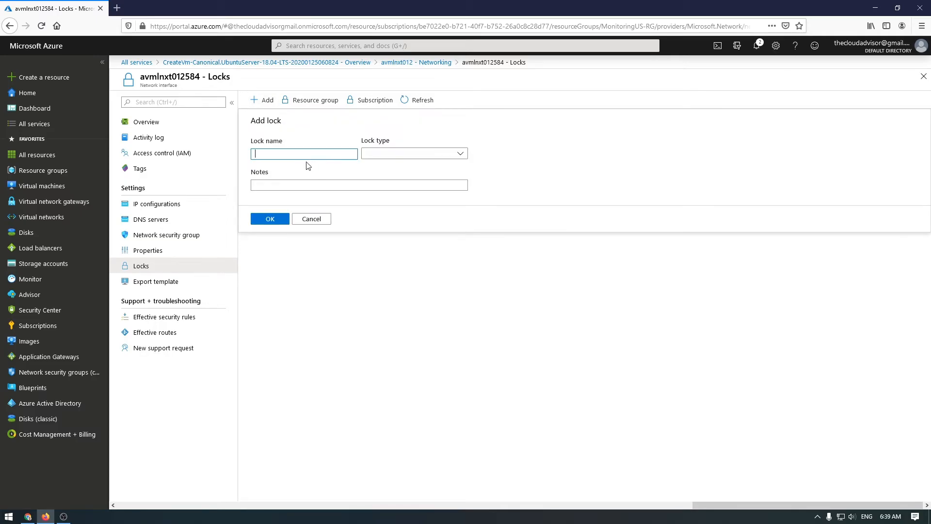
left_click(388, 154)
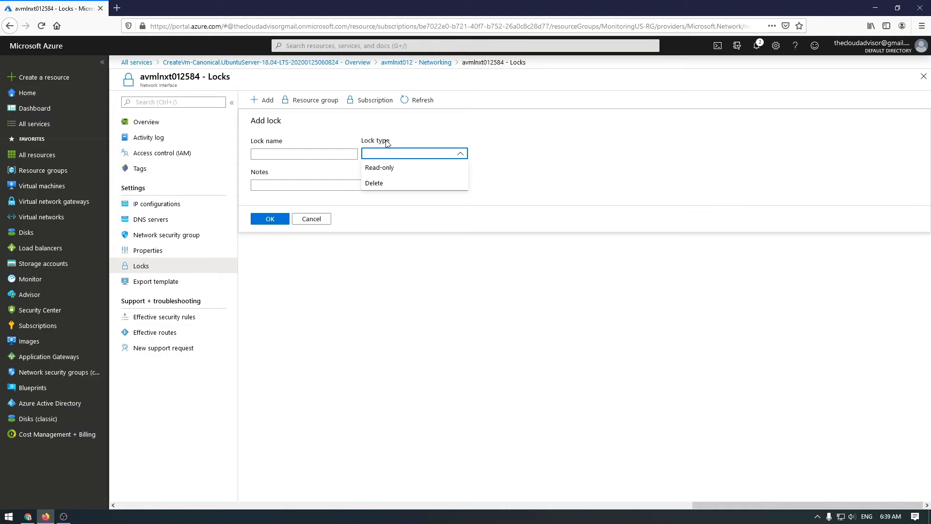
left_click(318, 221)
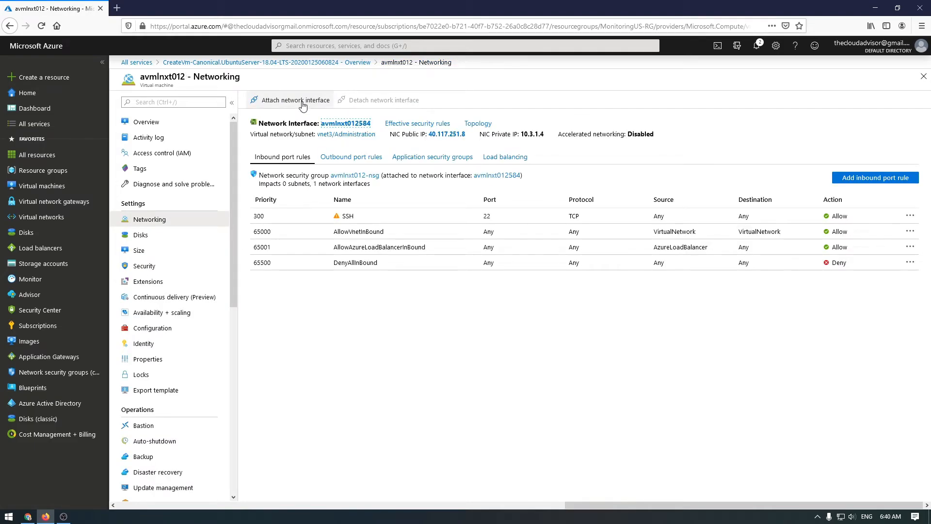
left_click(296, 100)
left_click(304, 143)
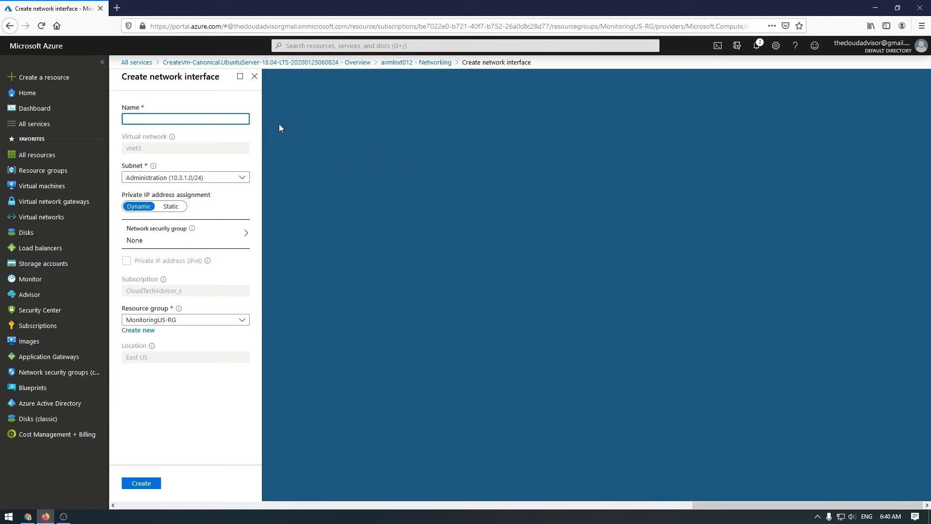
left_click(254, 76)
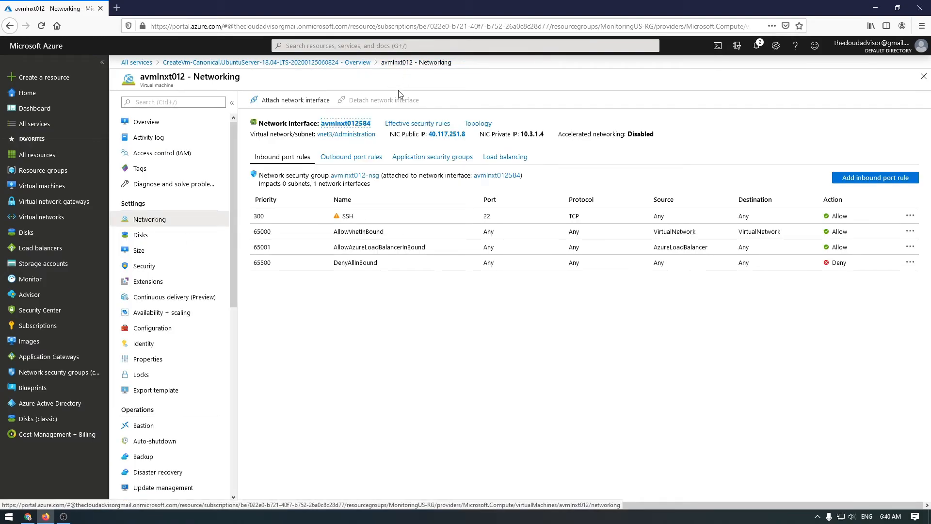
- Start a new network interface, using the copied name of the existing interface, avmlnxt012584, as the base for its name
left_click_drag(371, 124, 320, 127)
key("ctrl+c")
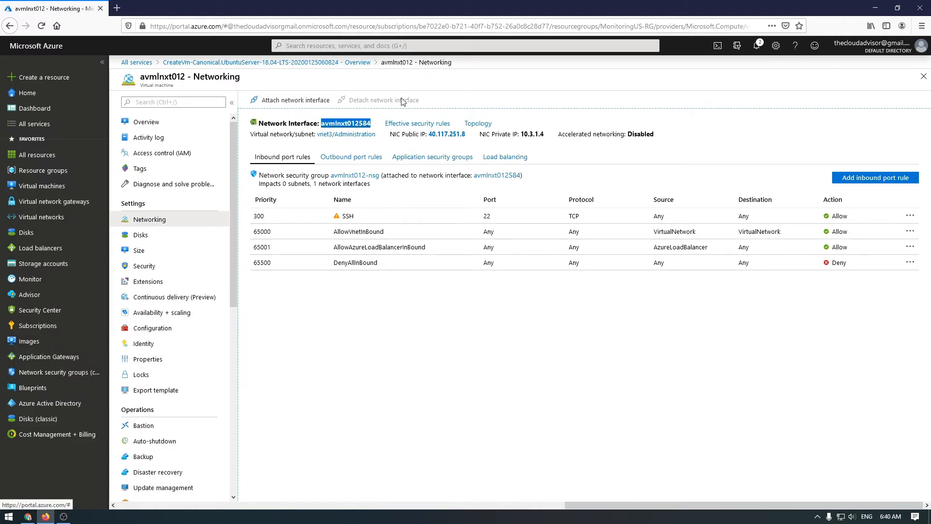
left_click(313, 100)
left_click(282, 145)
key("ctrl+v")
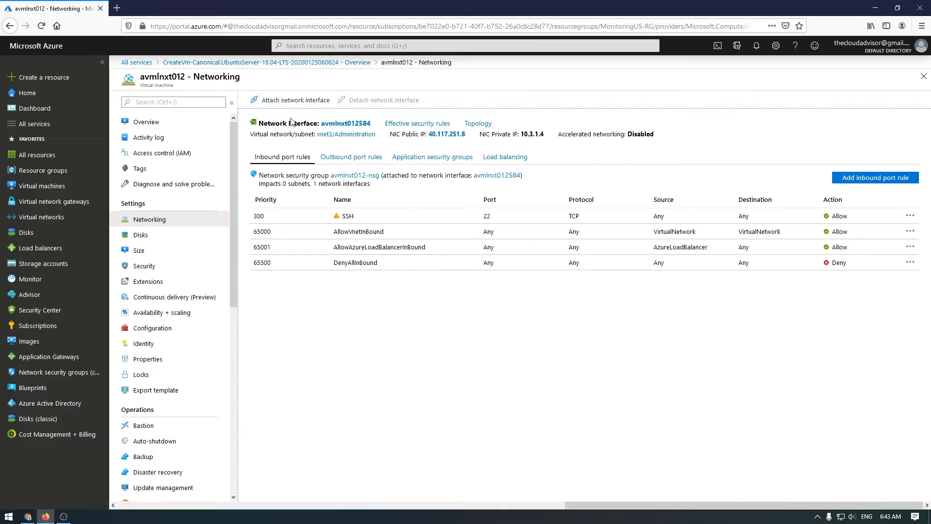
- Try to attach the network interface avmlnxt012585 to the running virtual machine
left_click(292, 100)
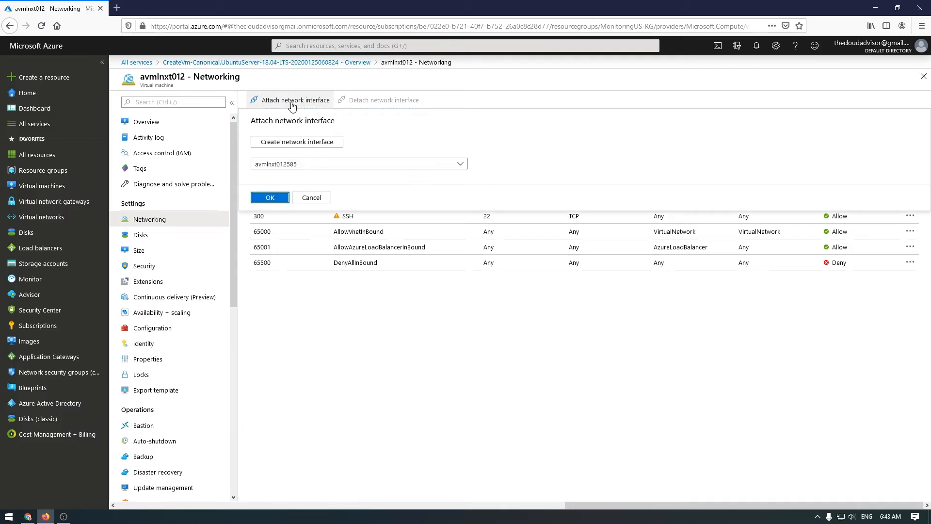
left_click(288, 163)
left_click(305, 165)
left_click(280, 199)
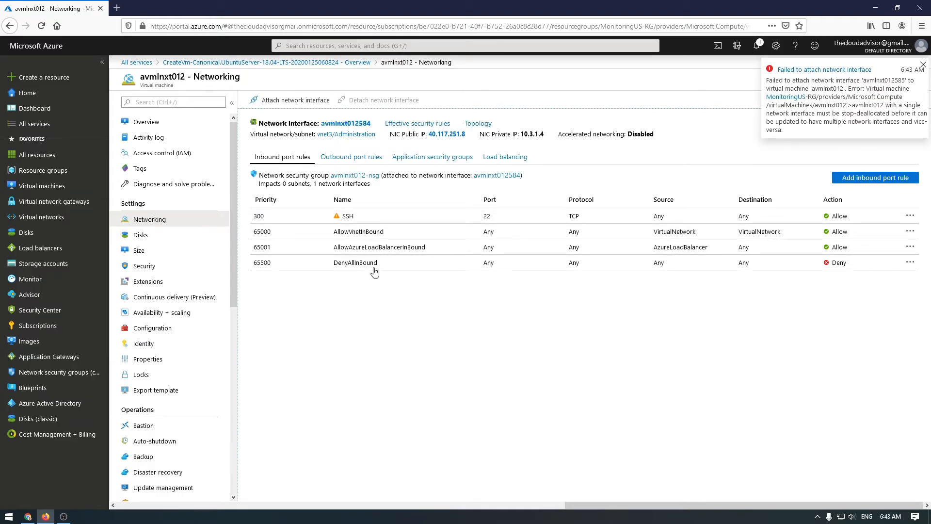
- Stop the virtual machine avmlnxt012 without reserving its public IP address and check its status
left_click(170, 128)
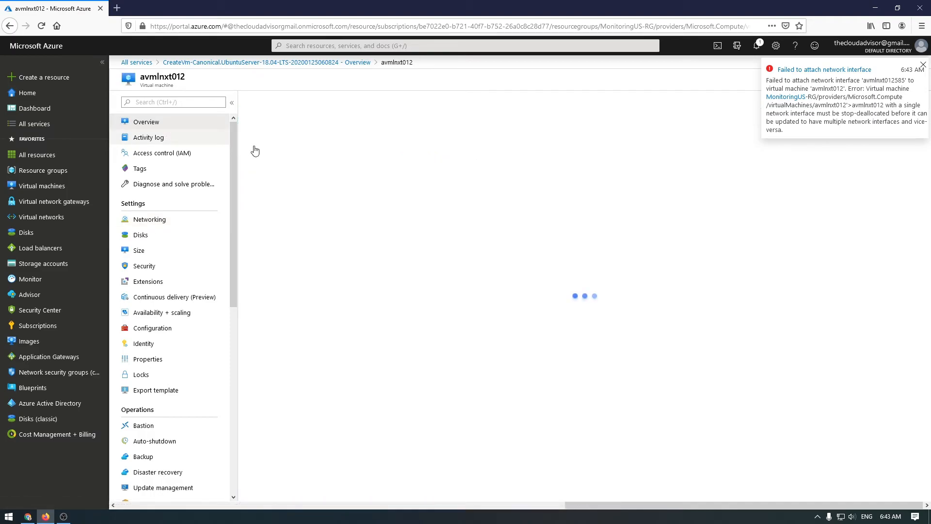
left_click(377, 101)
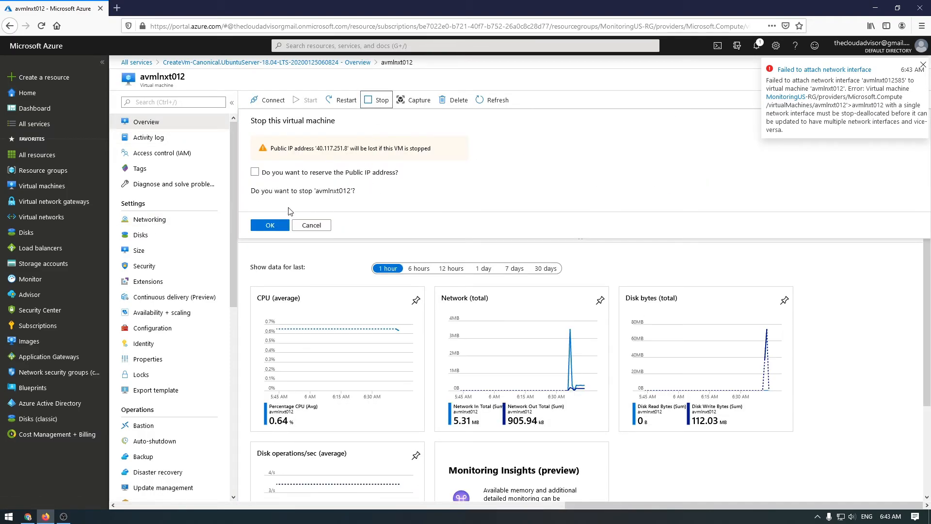
left_click(270, 225)
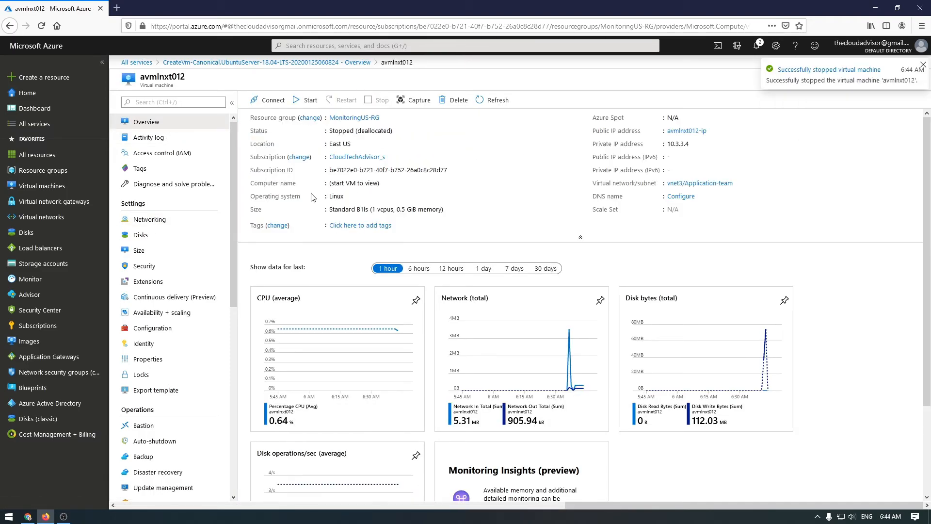
left_click_drag(338, 131, 360, 135)
left_click(302, 214)
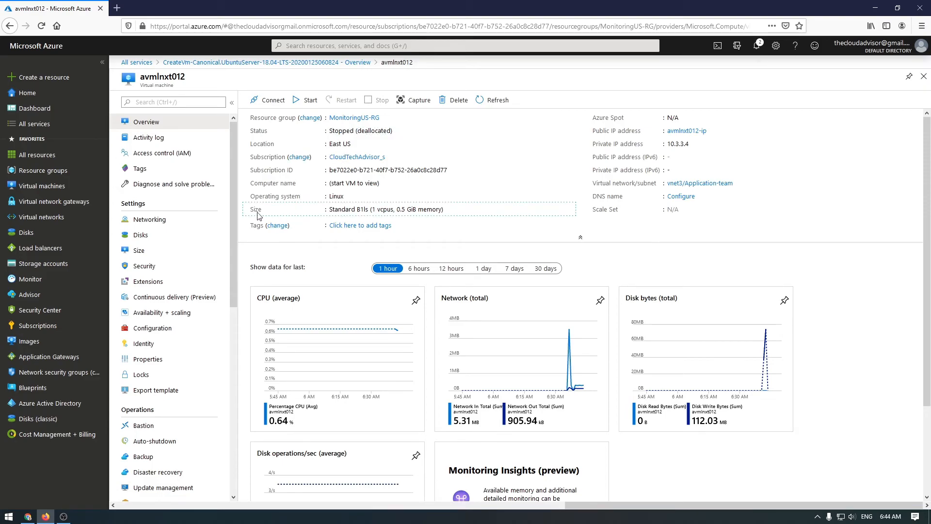
- Attach the network interface avmlnxt012585 to the stopped virtual machine as a second interface
left_click(152, 219)
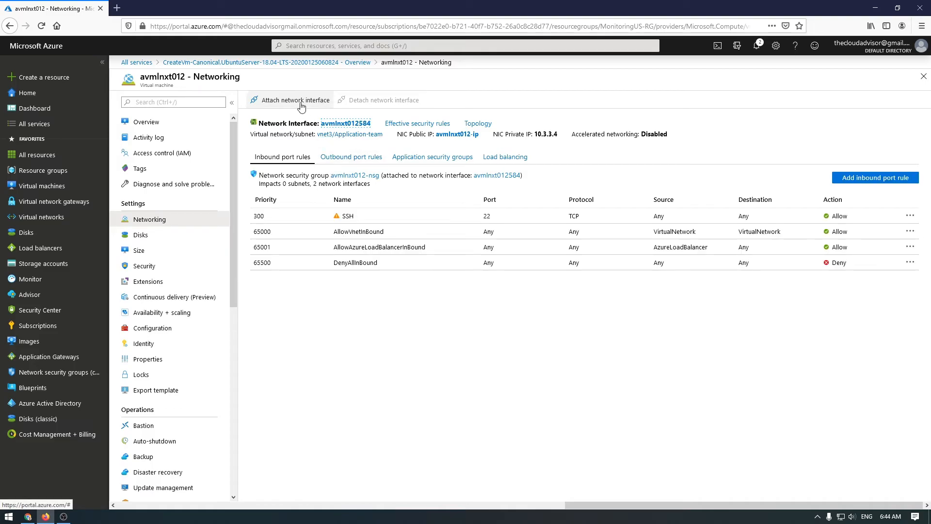
left_click(302, 106)
left_click(295, 178)
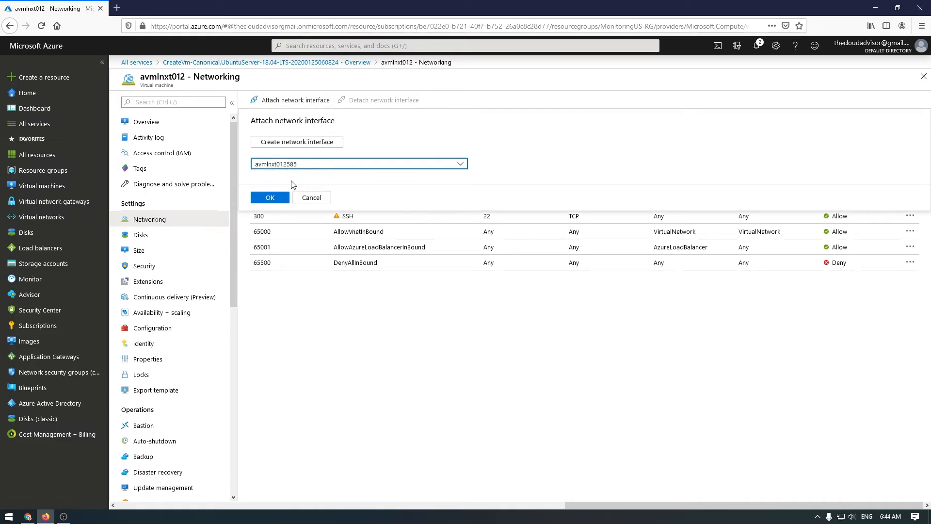
left_click(281, 197)
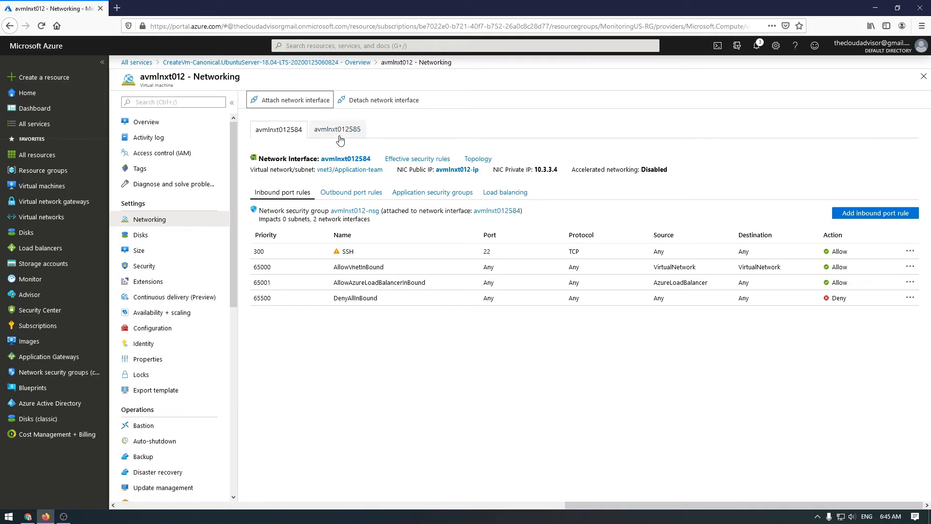
- Detach the original network interface avmlnxt012584 from the virtual machine
left_click(299, 138)
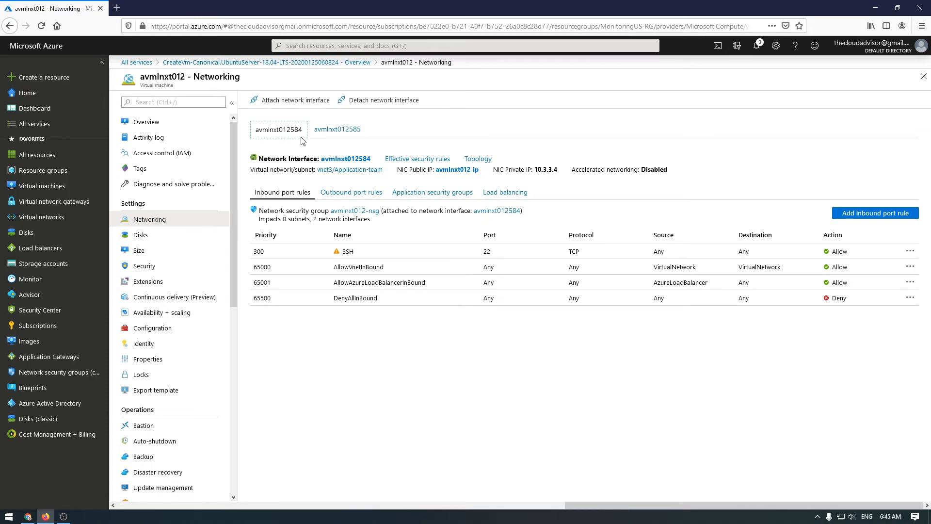
left_click_drag(303, 131, 255, 130)
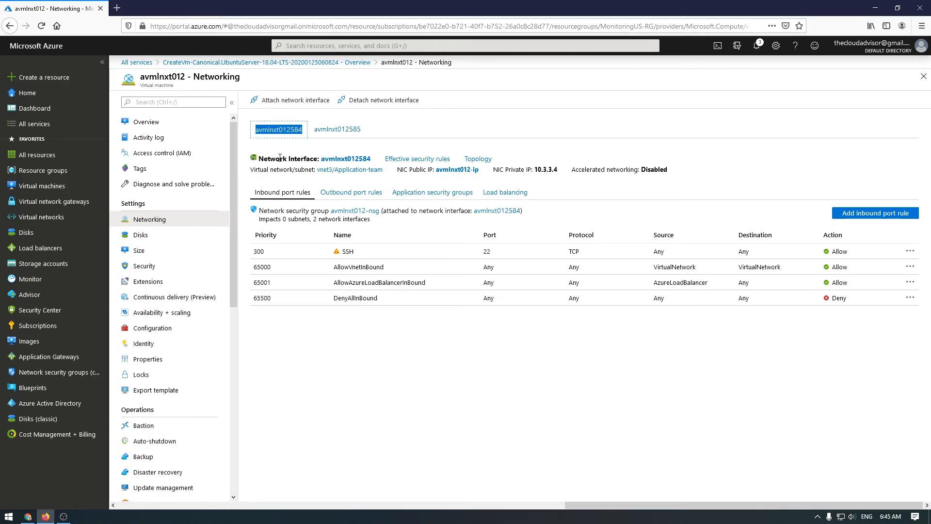
left_click(367, 101)
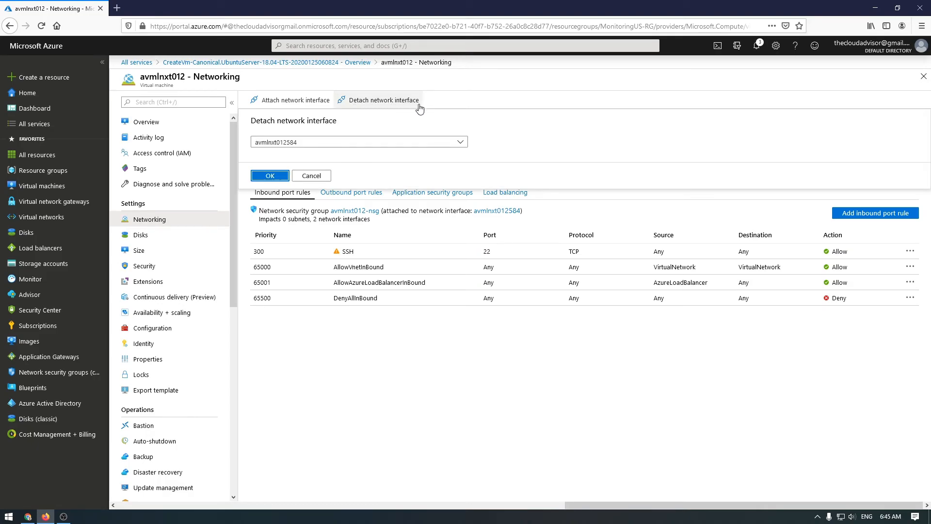
left_click(353, 141)
left_click(290, 155)
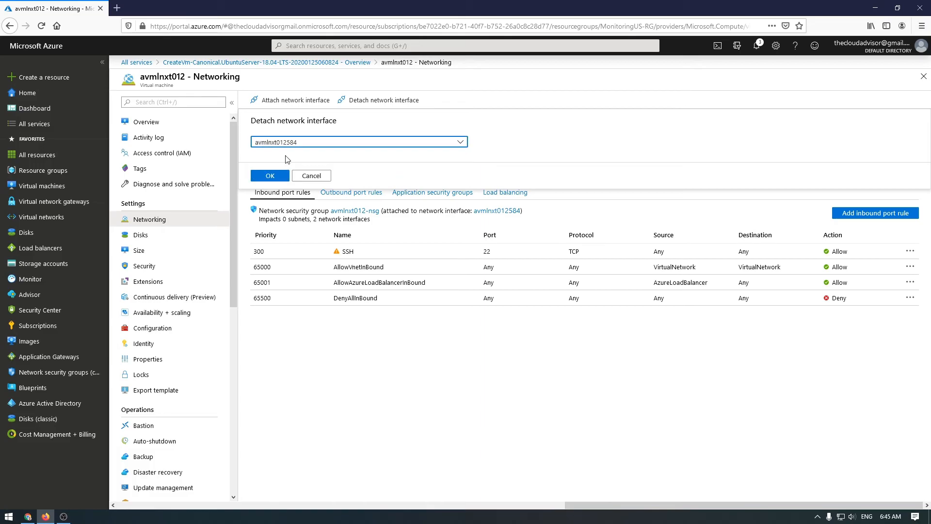
left_click(279, 178)
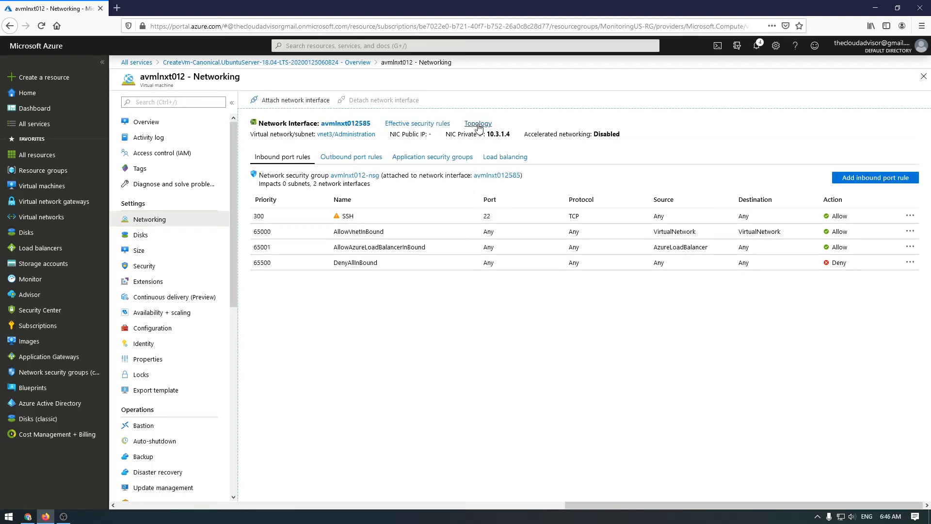
- Open the network topology for vnet3 in the resource group MonitoringUS-RG
left_click(477, 125)
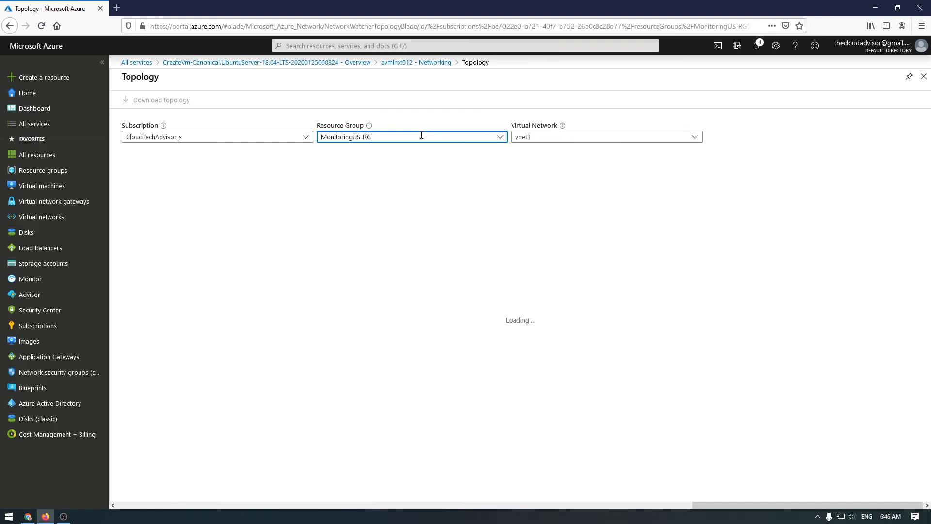